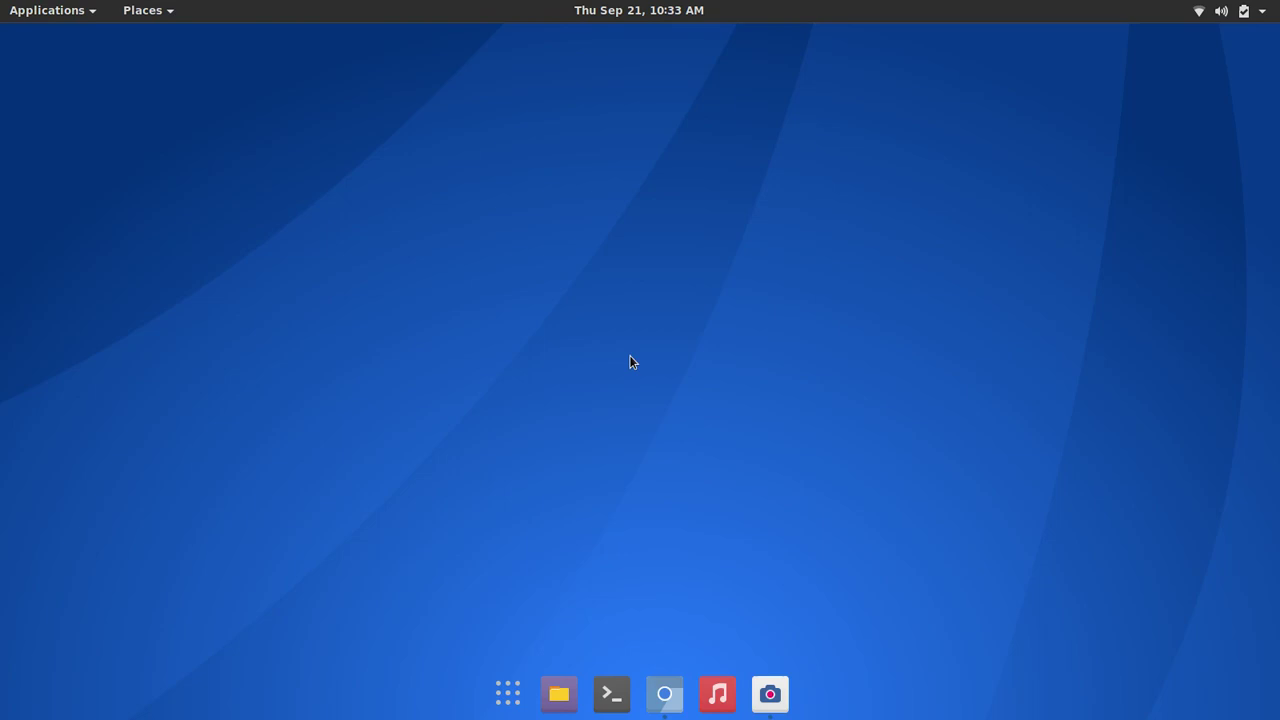
Bring up Chromium and scroll the GNOME 3.26 article past Search, Settings, Firefox Sync and Color Emojis to '5. Other changes'
left_click(665, 694)
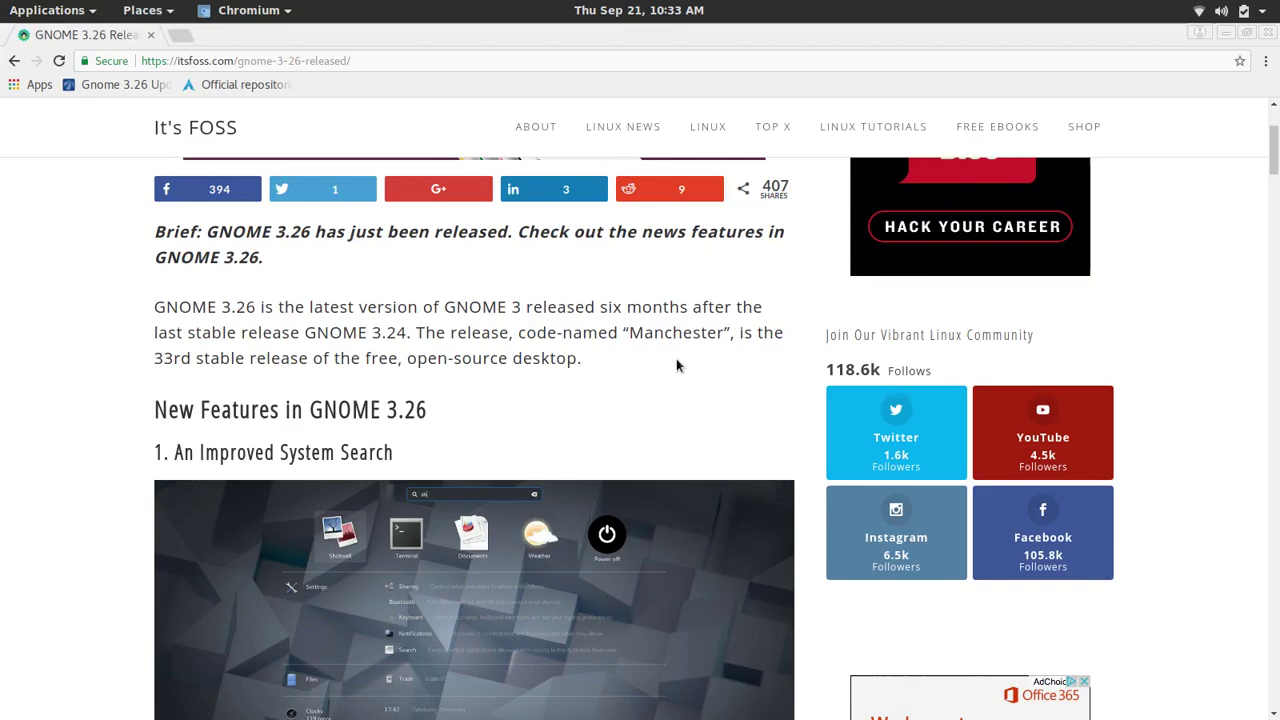
scroll(679, 364, "down", 5)
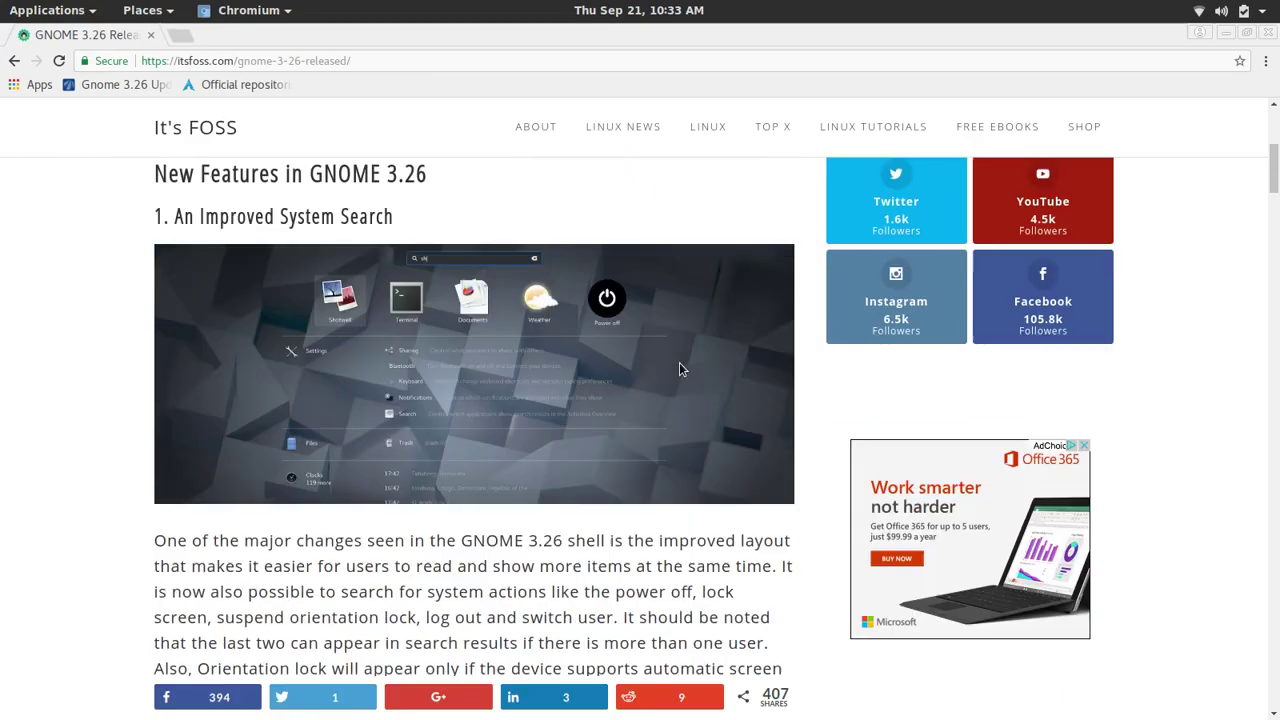
scroll(679, 369, "down", 9)
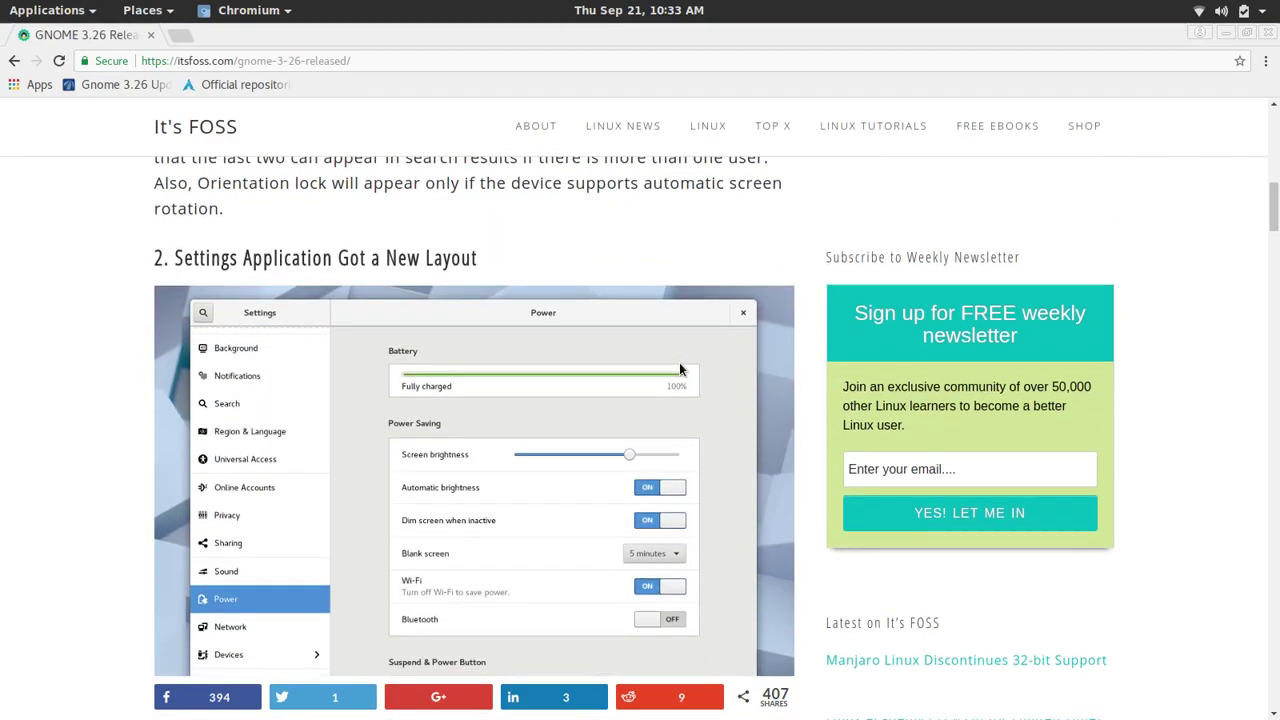
scroll(679, 369, "down", 3)
scroll(679, 369, "down", 17)
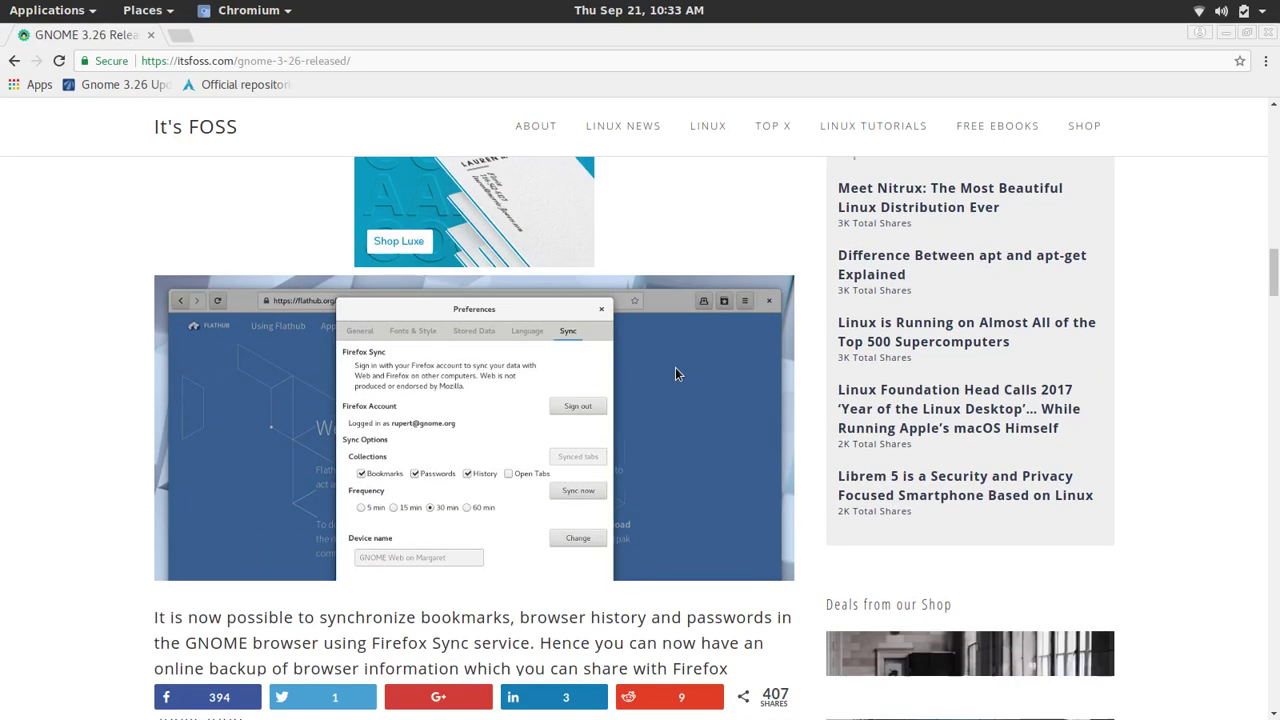
scroll(675, 372, "down", 3)
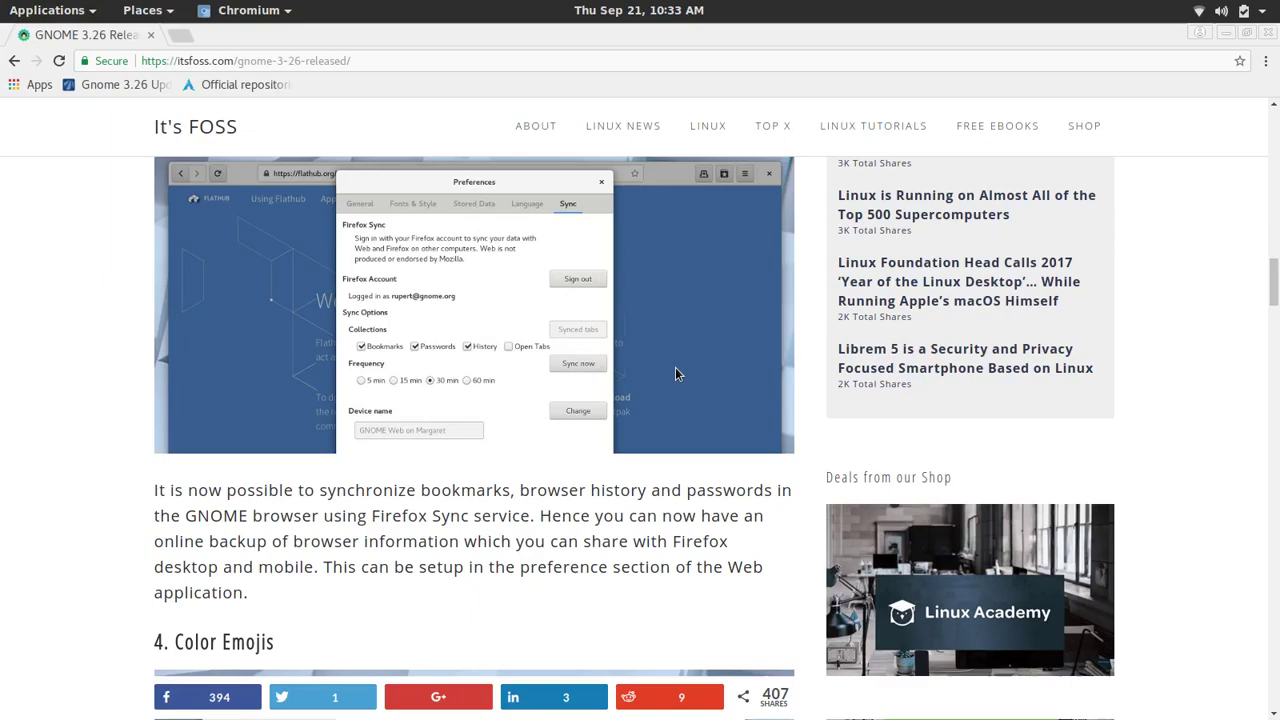
scroll(675, 374, "down", 12)
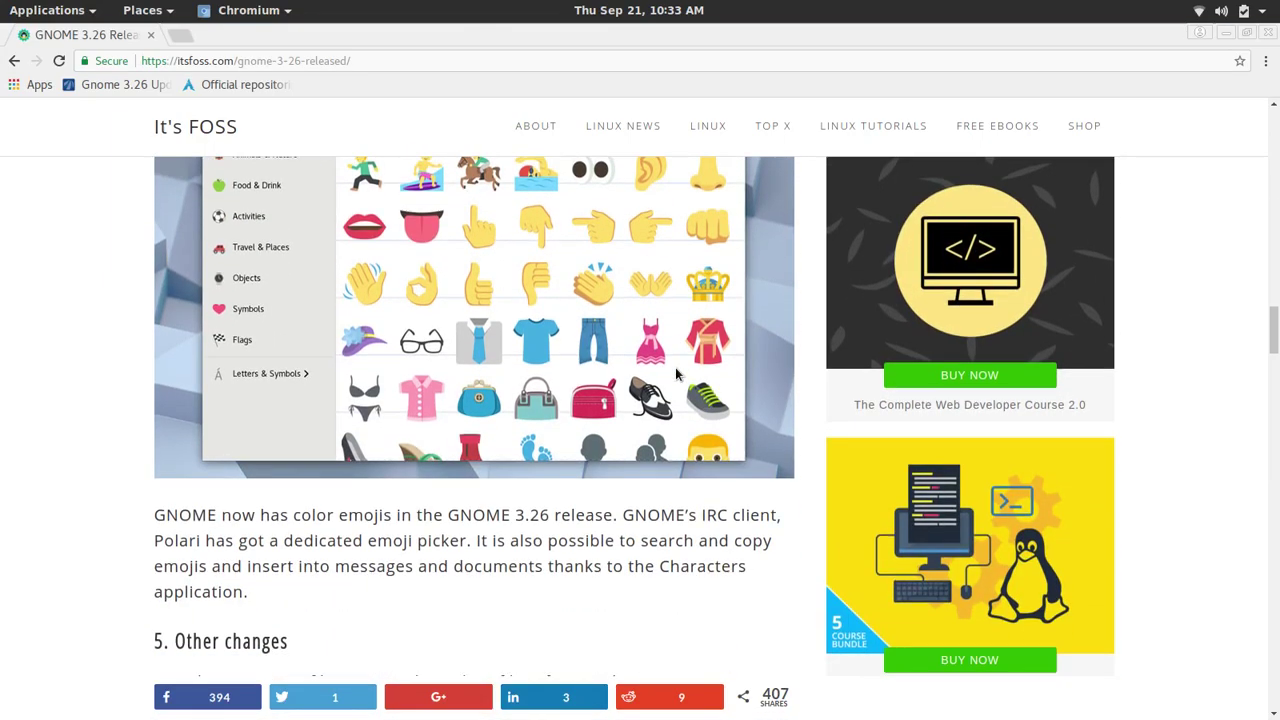
scroll(675, 374, "up", 4)
scroll(675, 374, "down", 5)
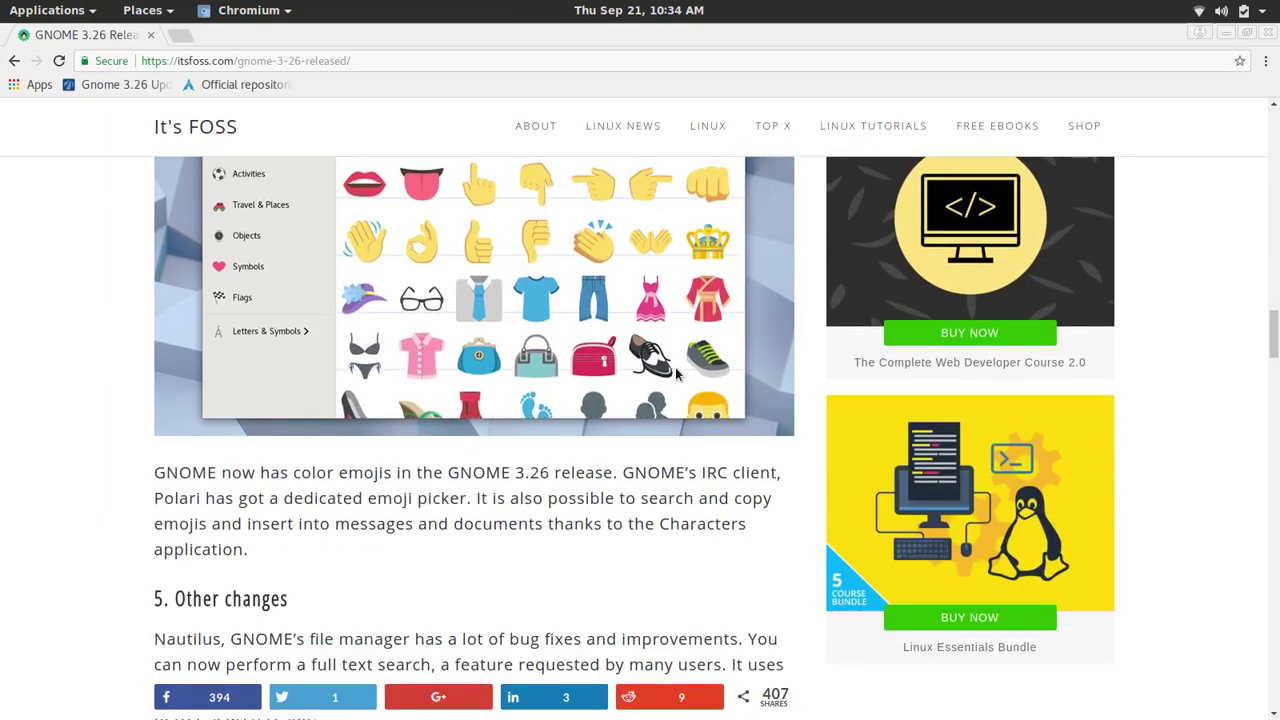
scroll(650, 369, "down", 7)
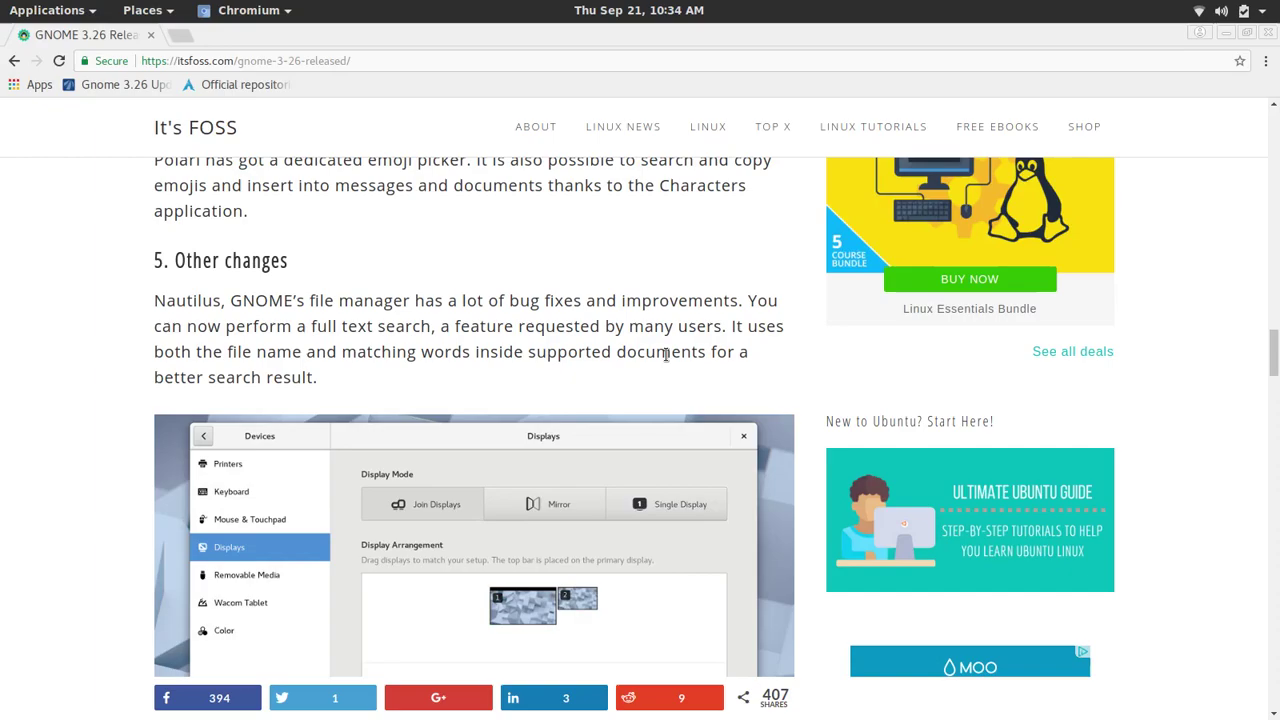
Scroll past the display settings paragraph to the system refinements text and the 'Introducing GNOME 3.26 Manchester' video
scroll(663, 315, "down", 7)
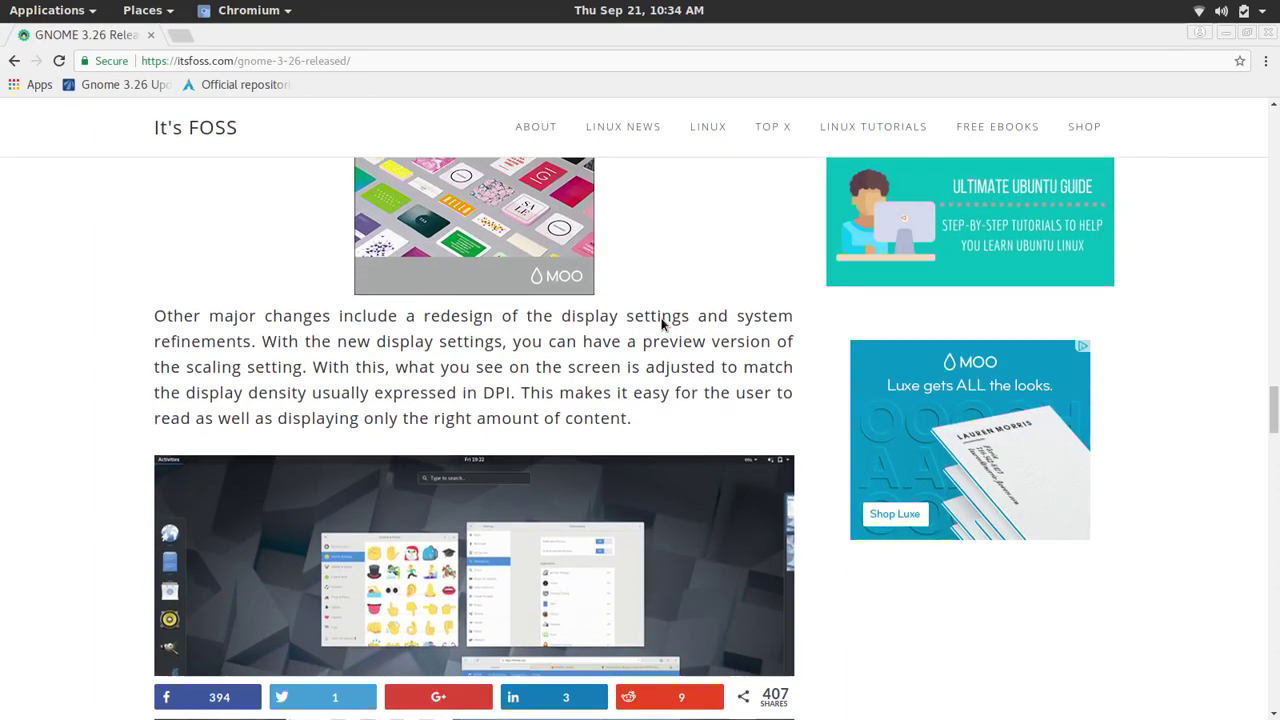
scroll(663, 323, "down", 2)
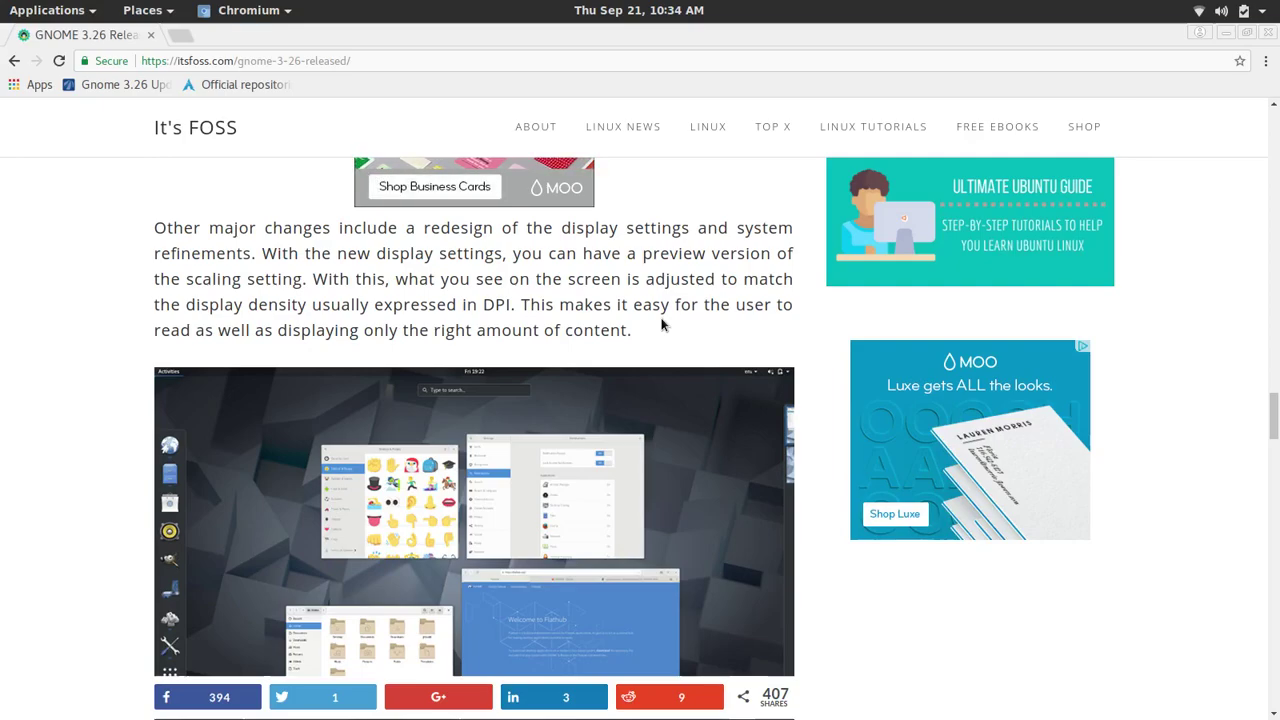
scroll(665, 328, "down", 8)
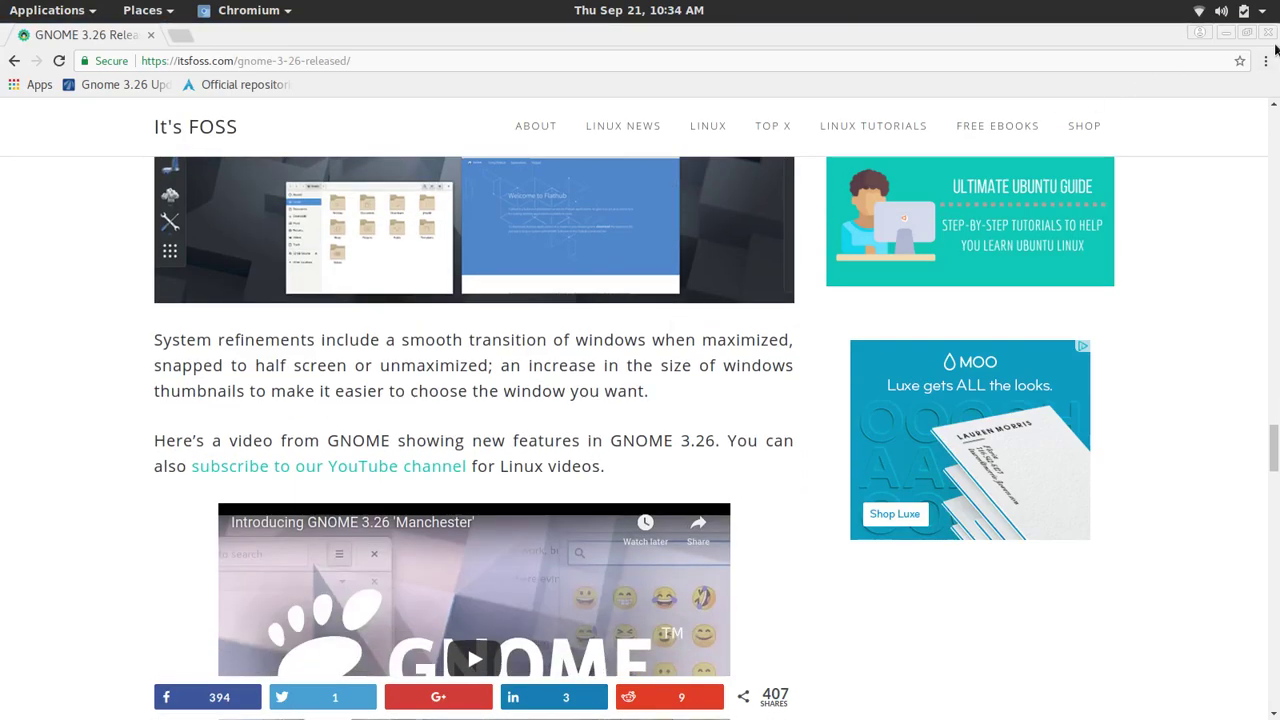
Leave Chromium and launch GNOME Settings from the desktop's right-click menu
key("super")
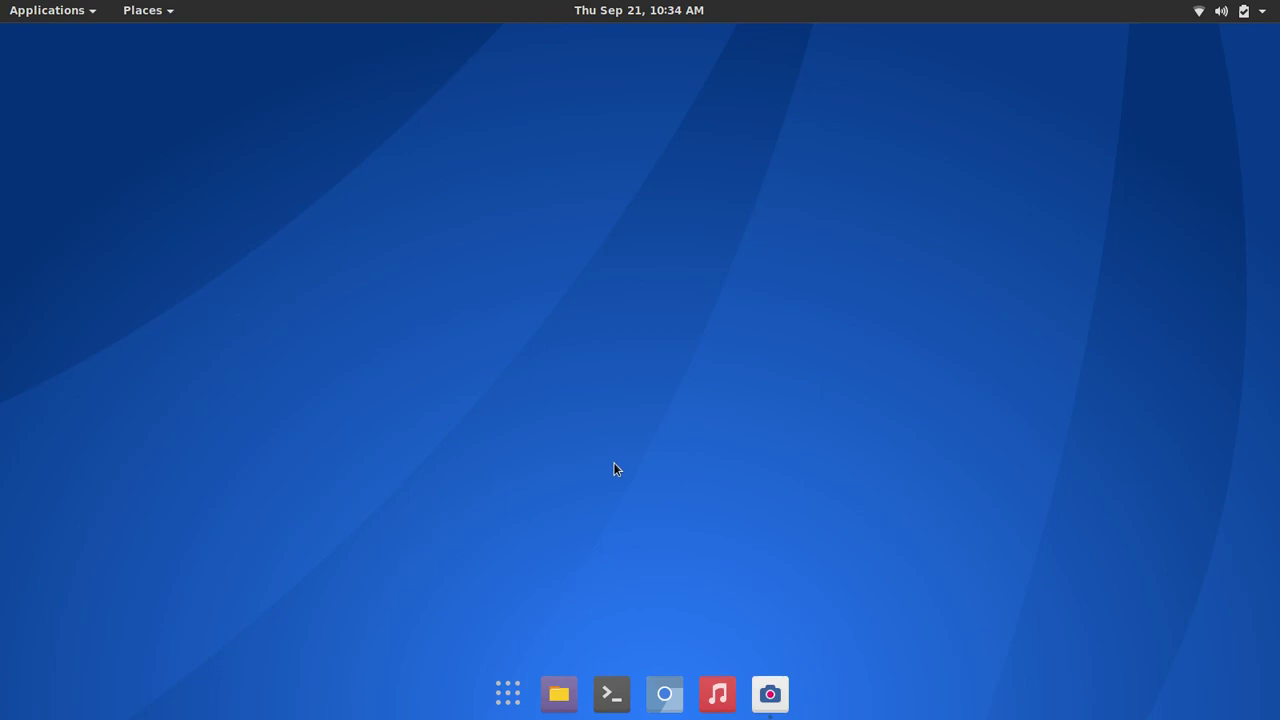
right_click(655, 313)
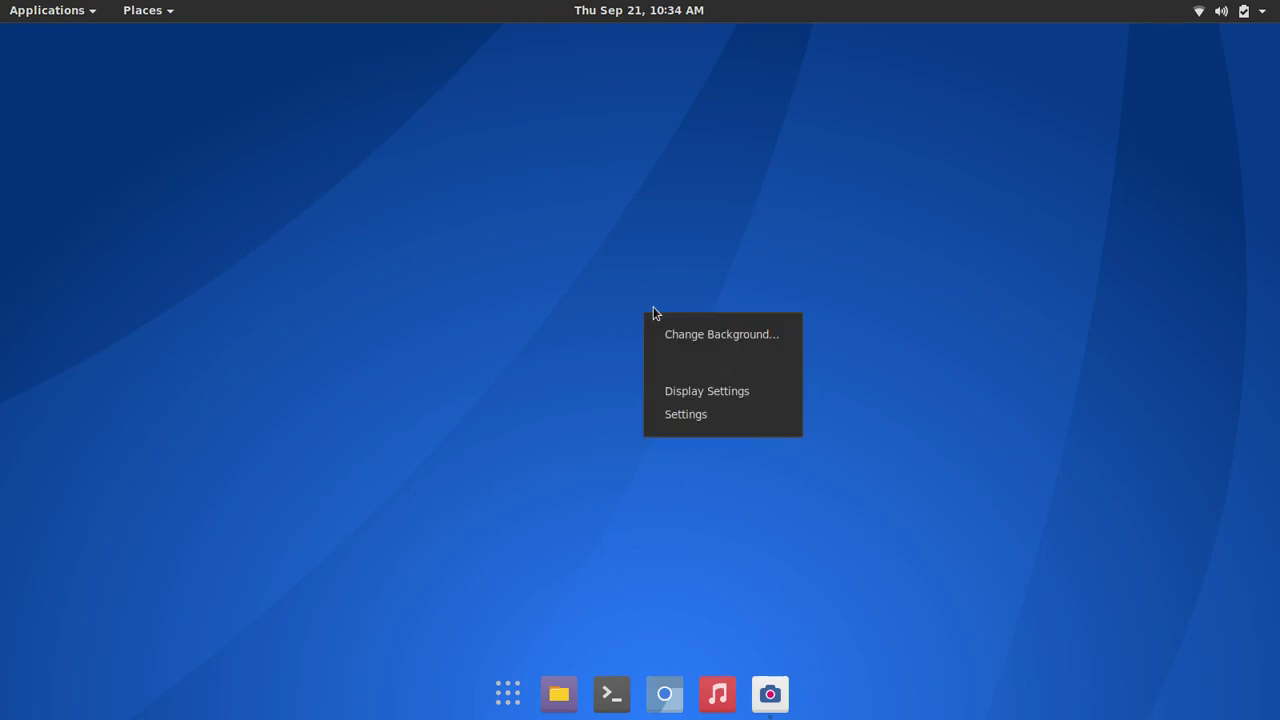
left_click(668, 419)
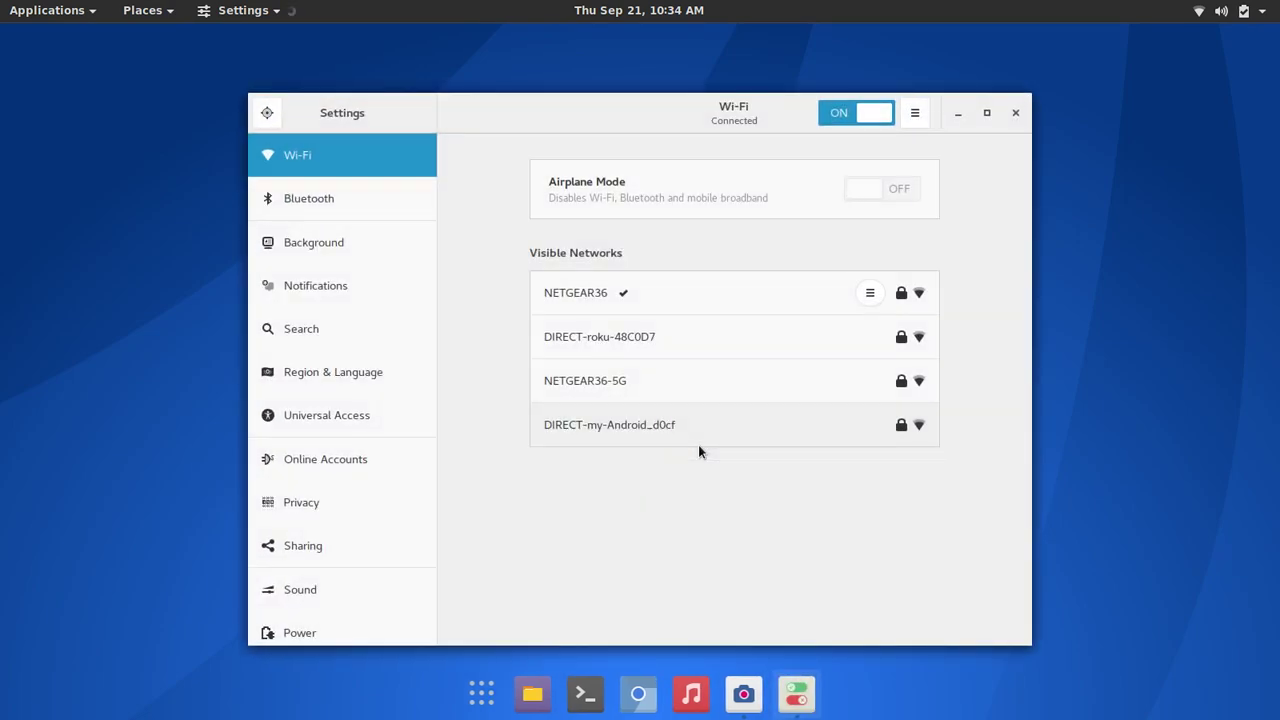
Maximize the Settings window, restore it, then maximize it again on the Wi-Fi panel
left_click(987, 113)
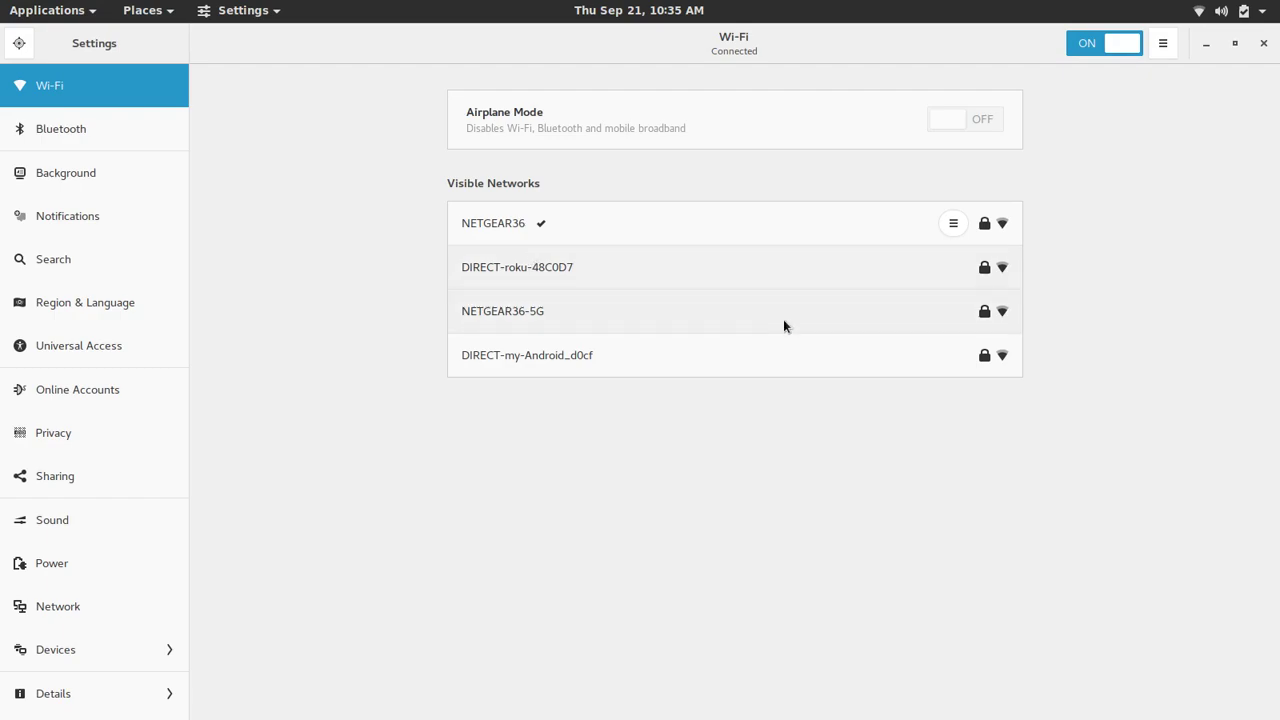
left_click(1235, 43)
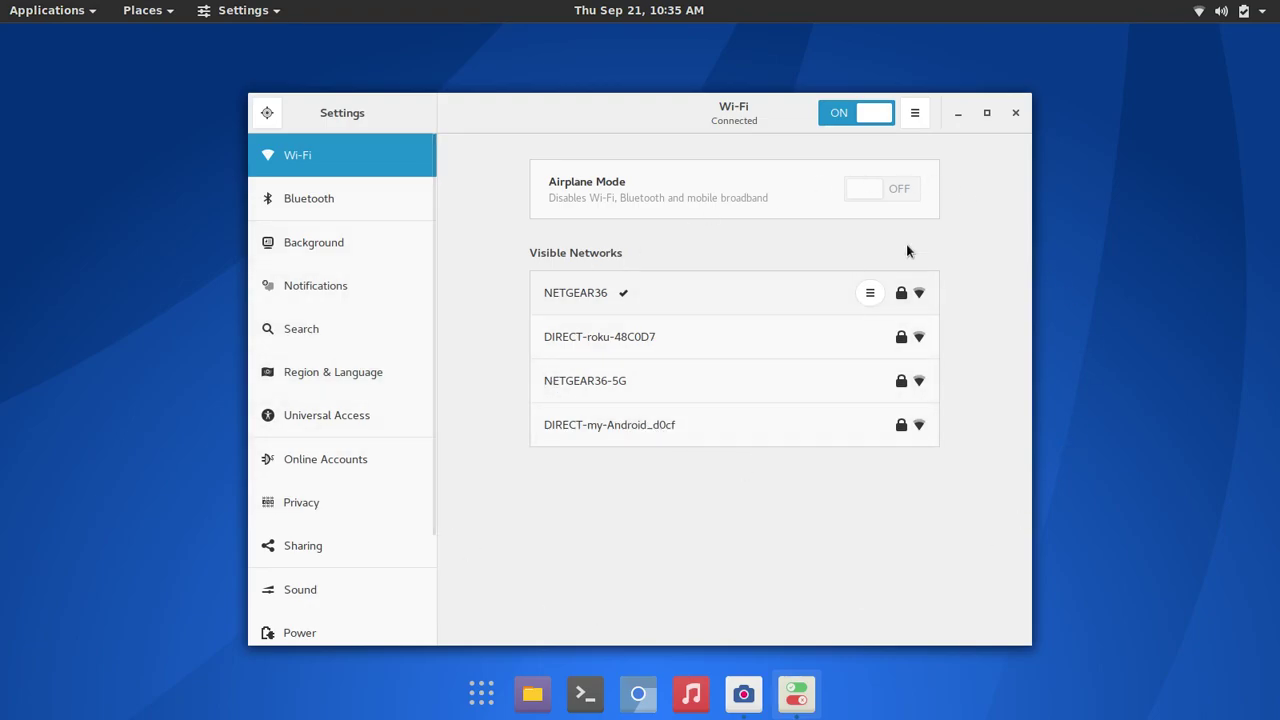
left_click(986, 113)
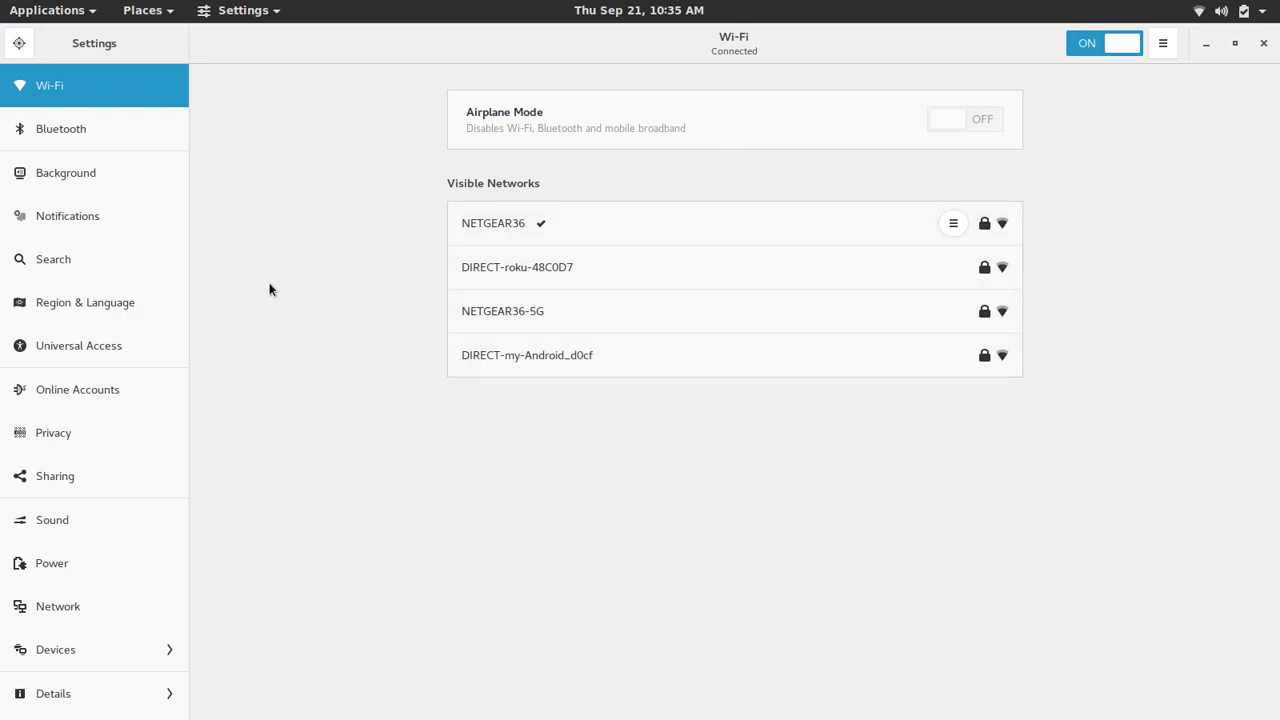
Browse the Bluetooth, Background and Notifications panels, restoring and re-maximizing the window along the way
left_click(58, 130)
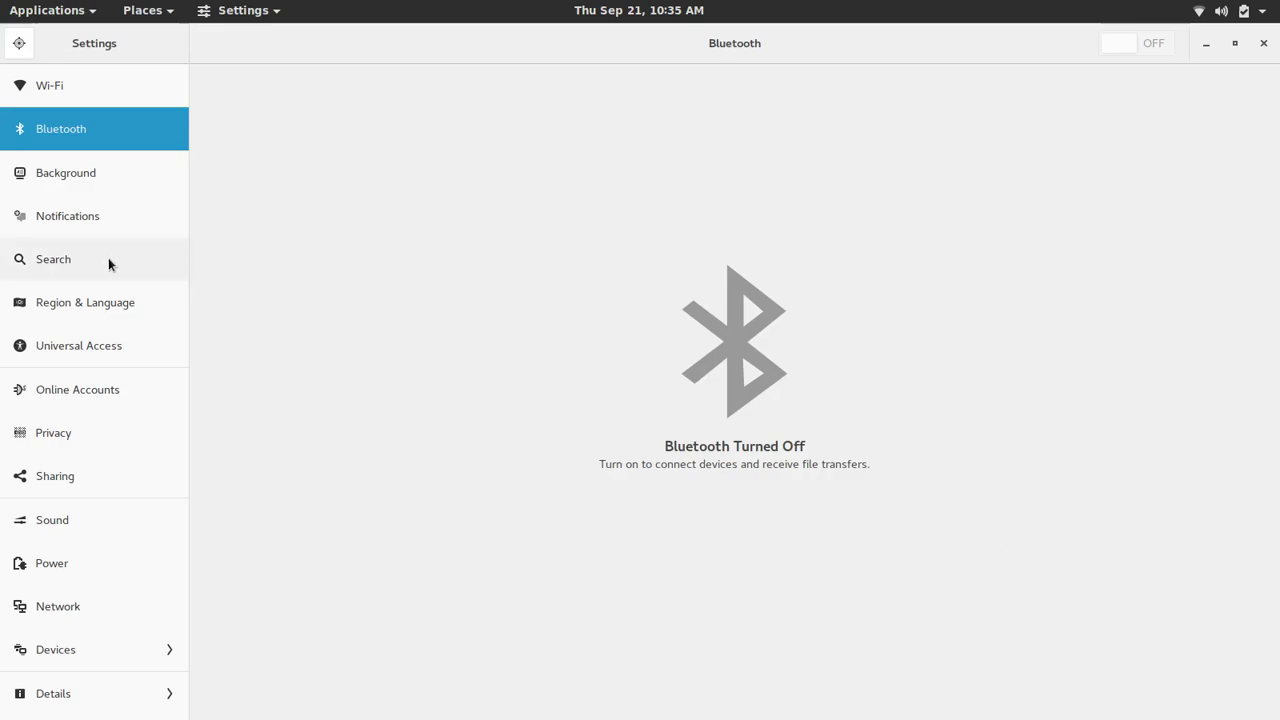
left_click(60, 173)
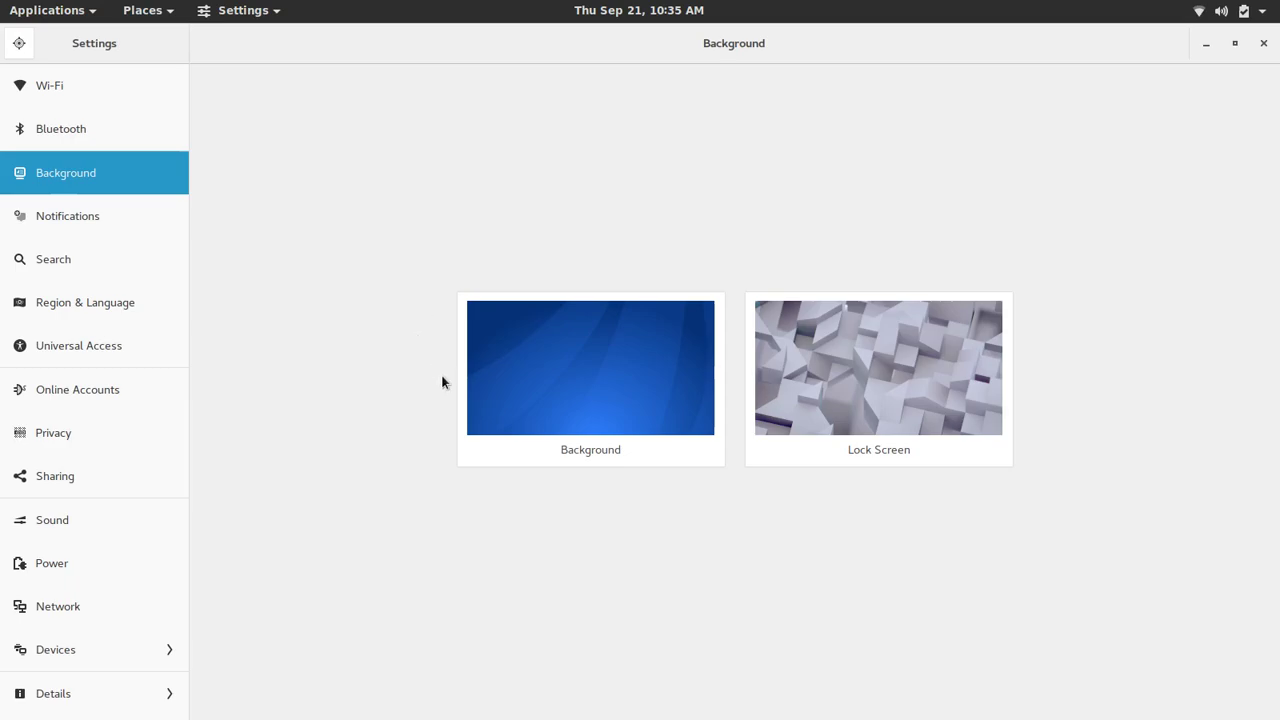
left_click(1235, 43)
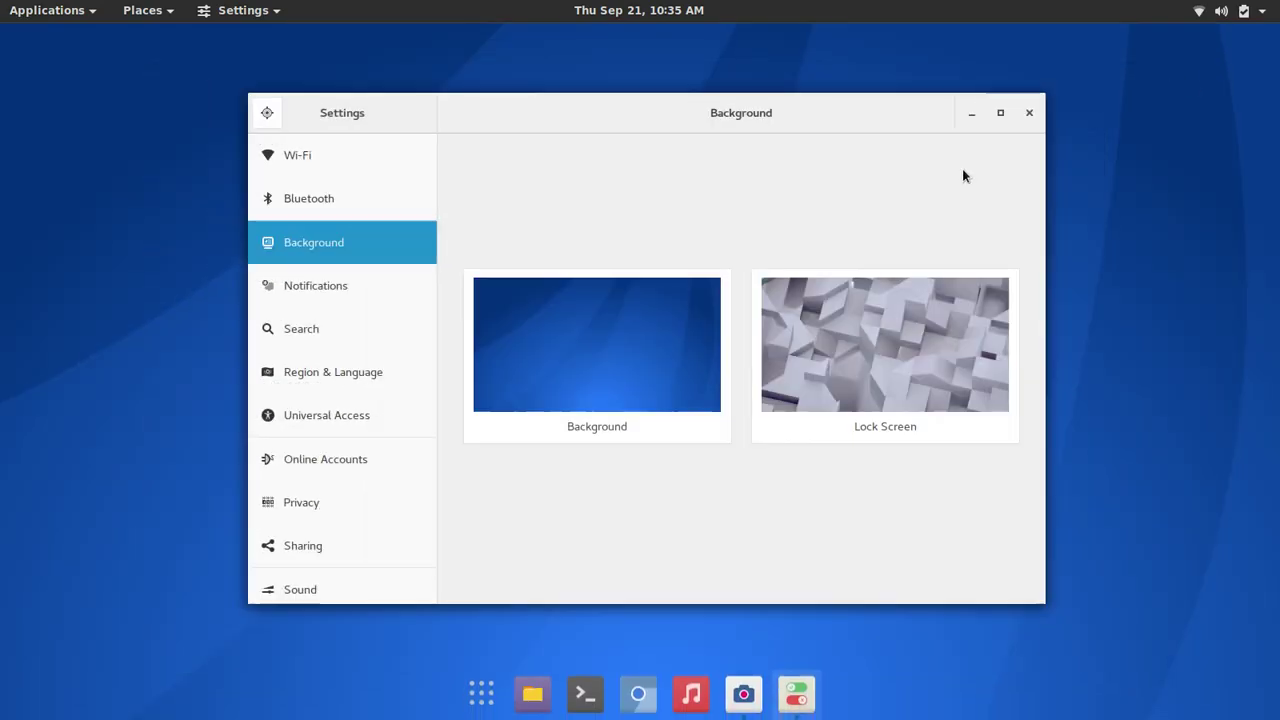
left_click(1000, 113)
left_click(92, 216)
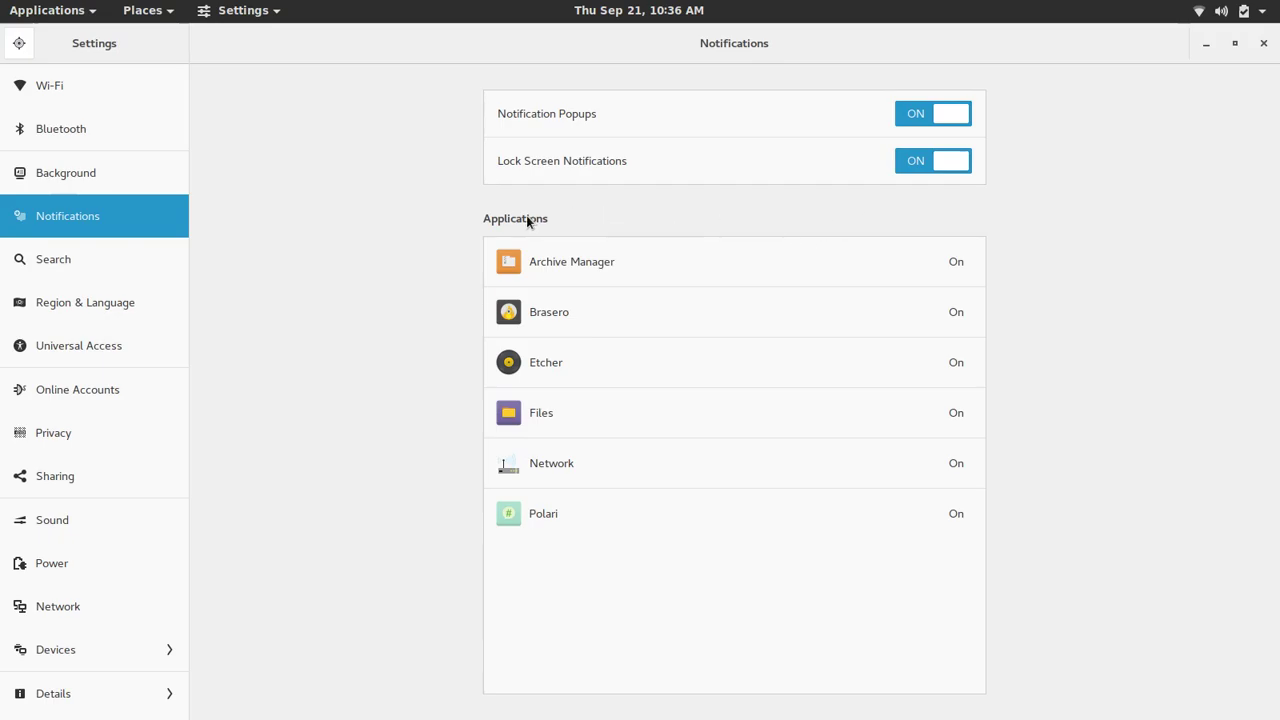
View the Search and Region & Language panels, then scroll through the Universal Access options
left_click(115, 264)
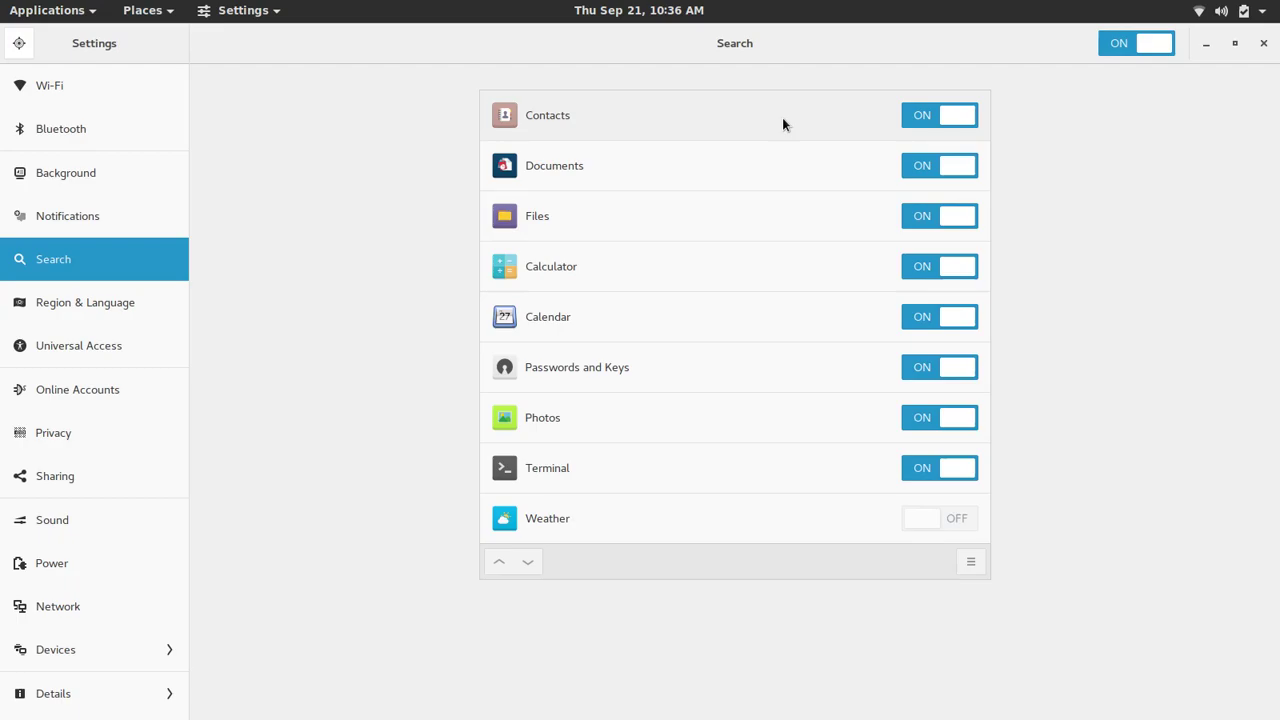
left_click(58, 302)
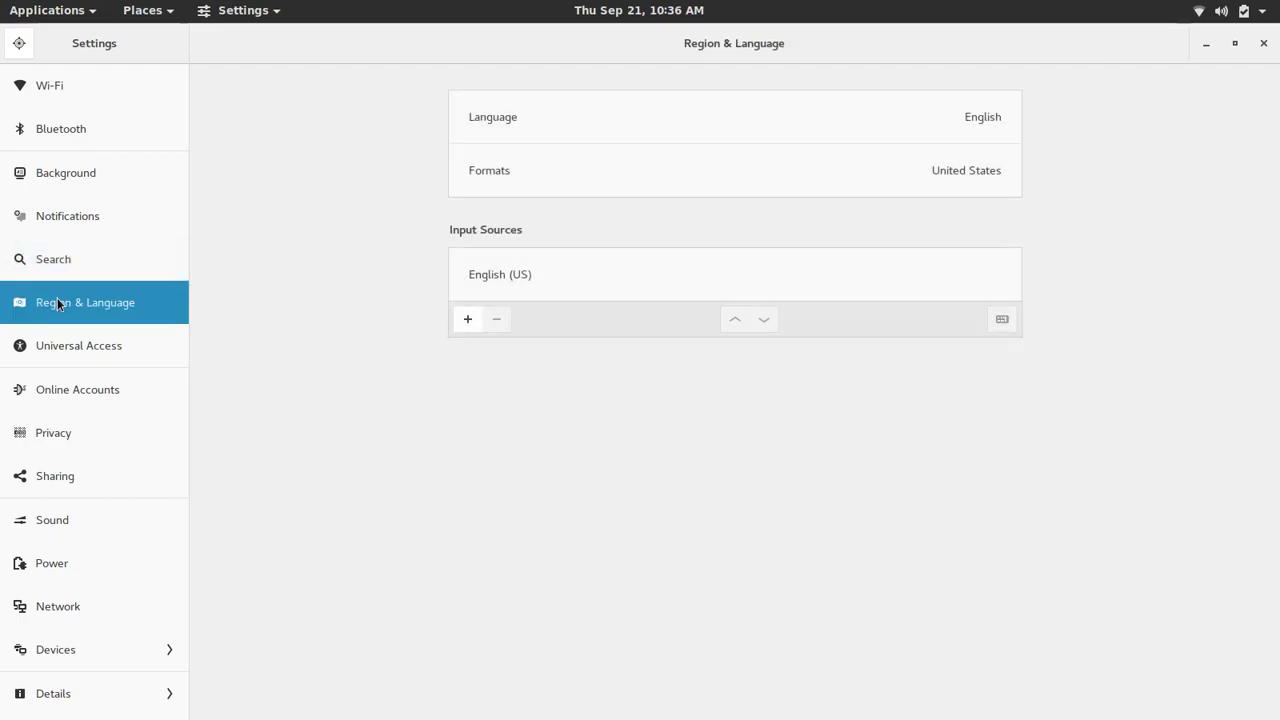
left_click(71, 354)
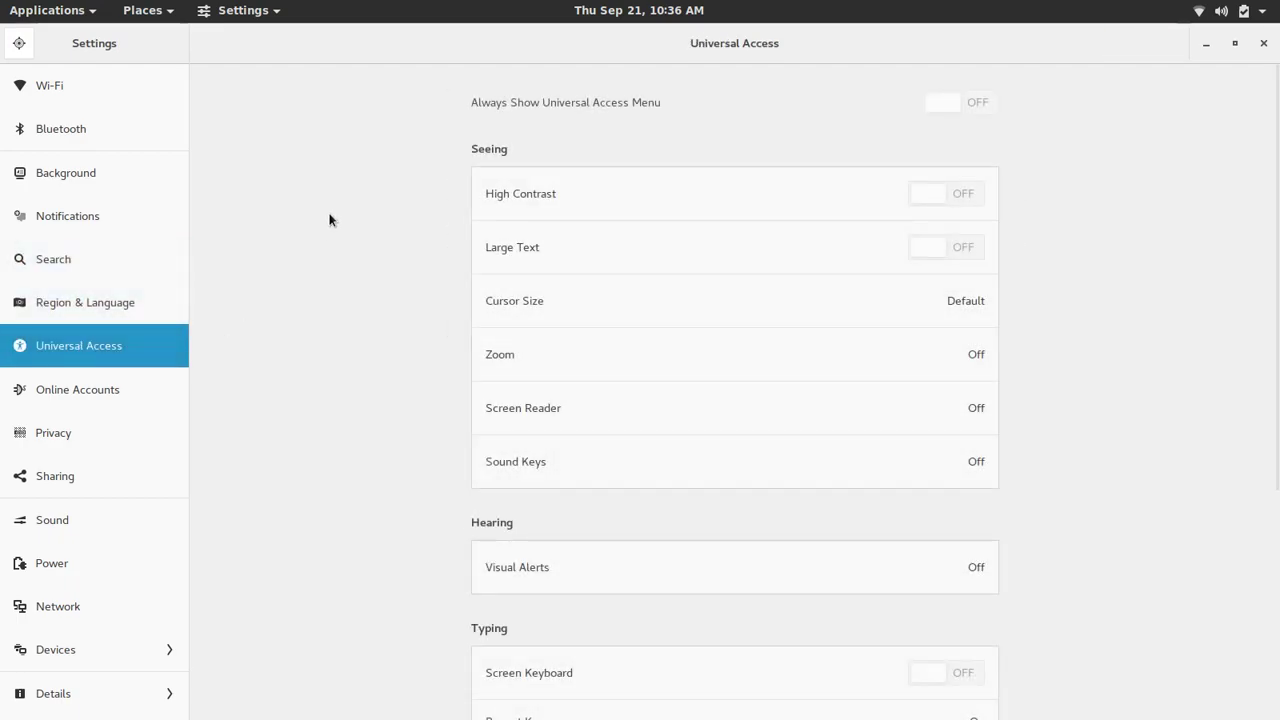
scroll(439, 166, "down", 4)
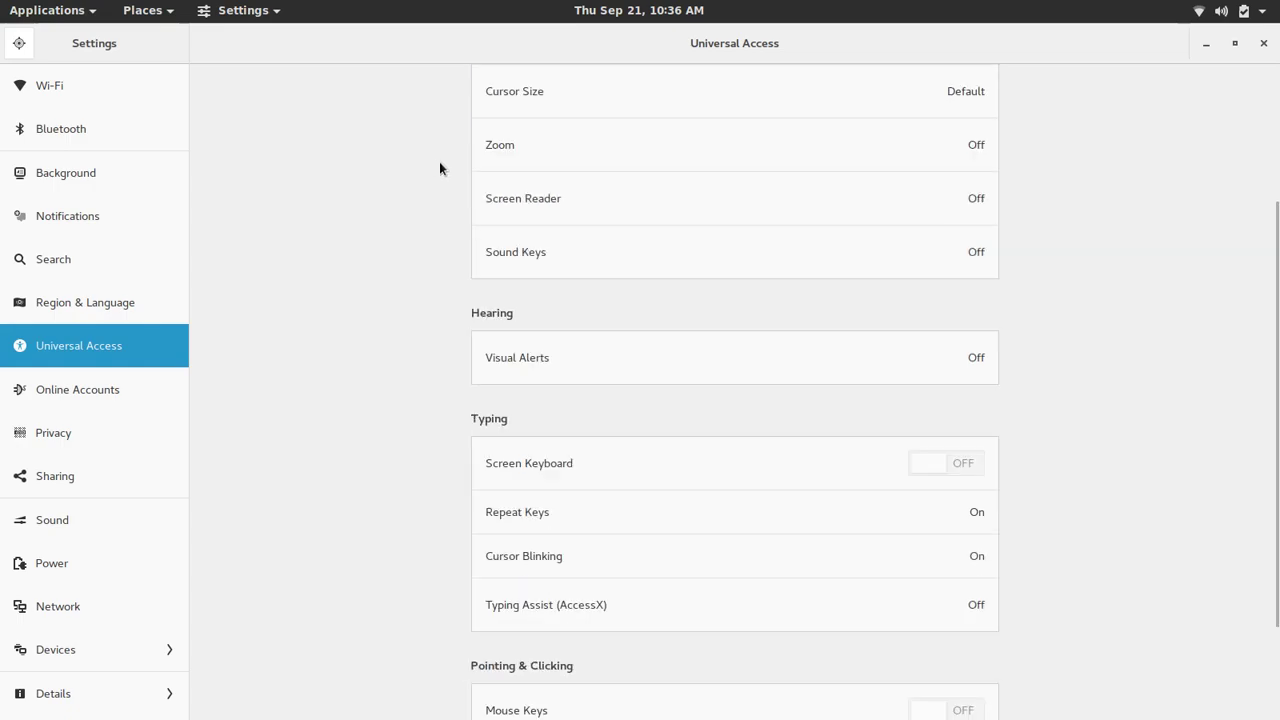
scroll(439, 166, "up", 4)
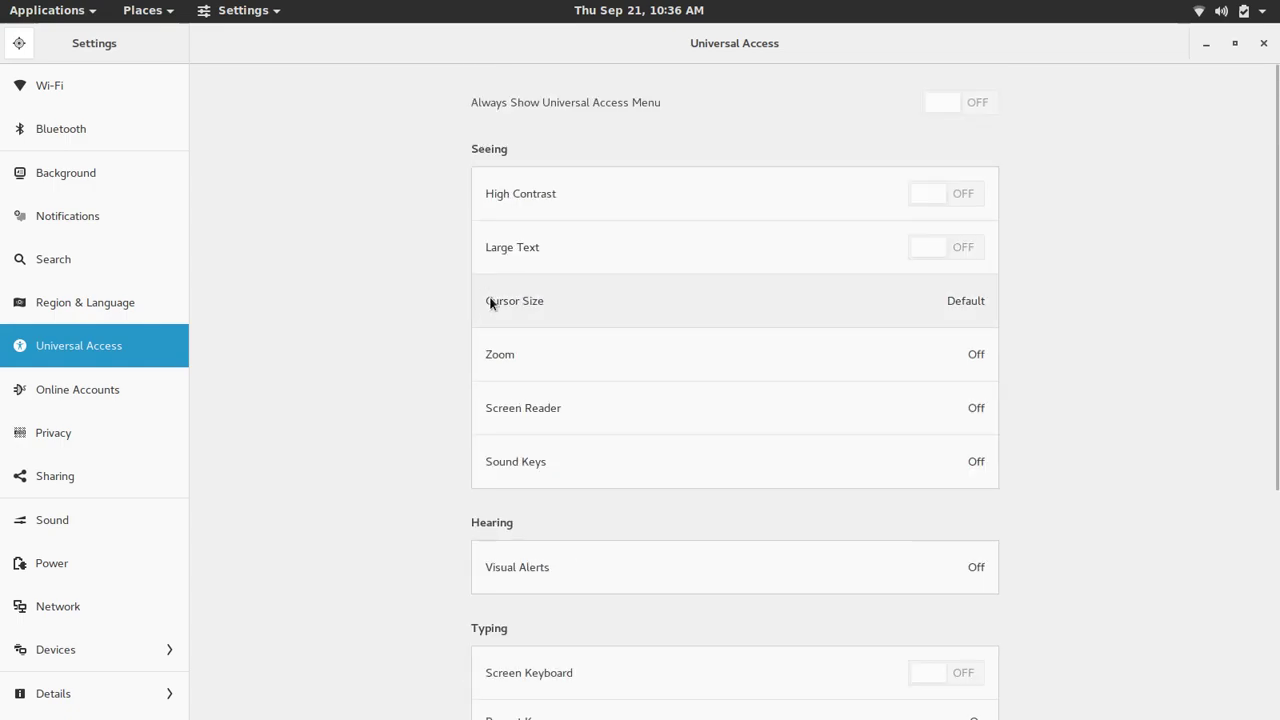
scroll(401, 326, "down", 4)
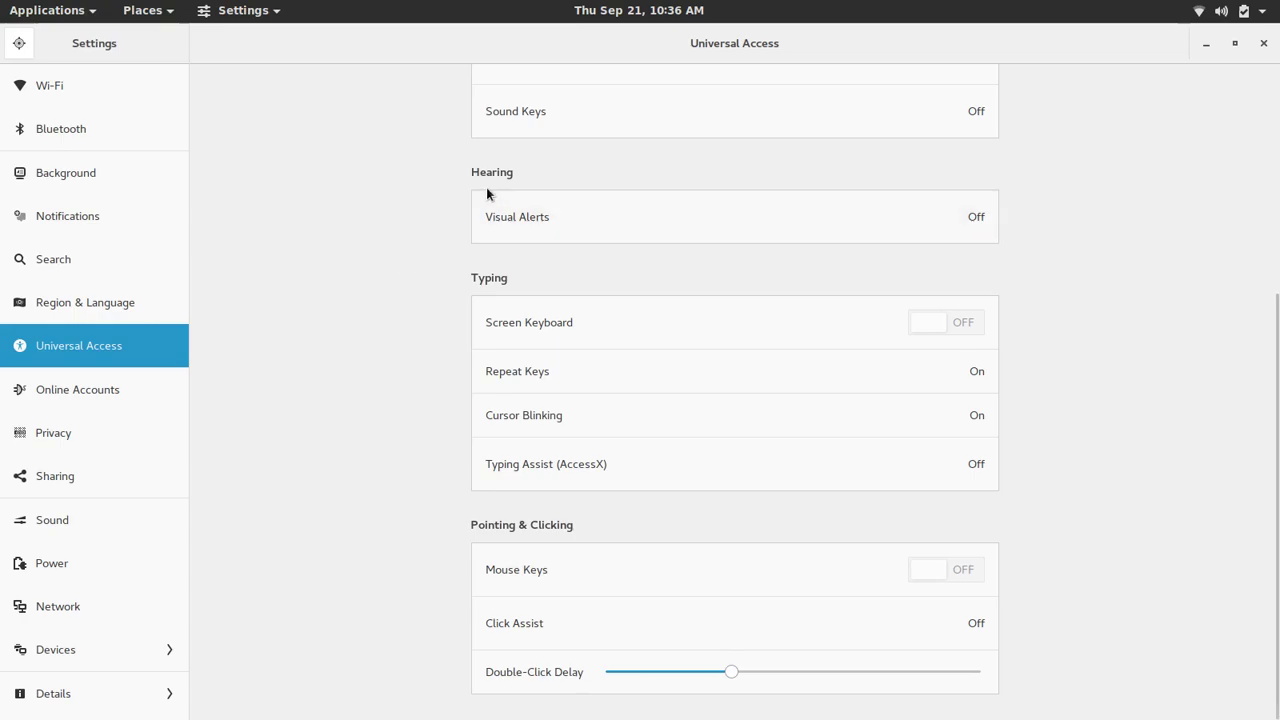
scroll(386, 282, "down", 2)
scroll(405, 360, "up", 5)
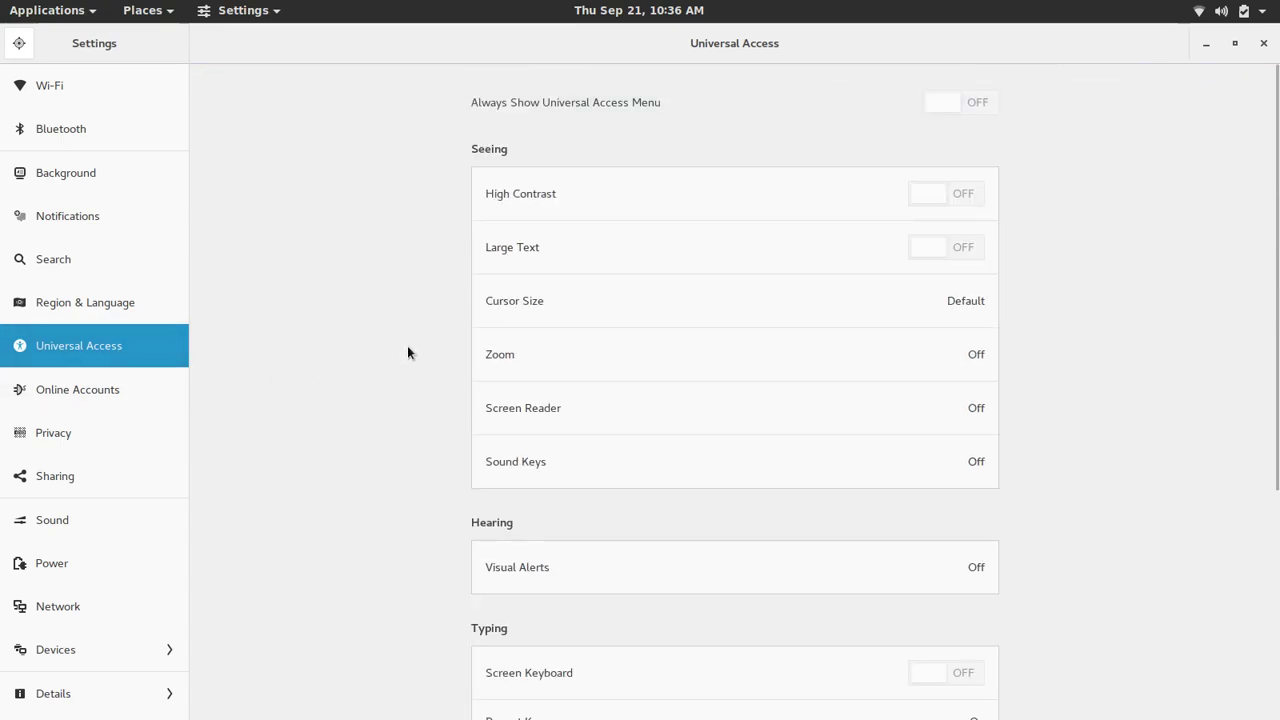
scroll(407, 347, "down", 5)
scroll(407, 347, "up", 5)
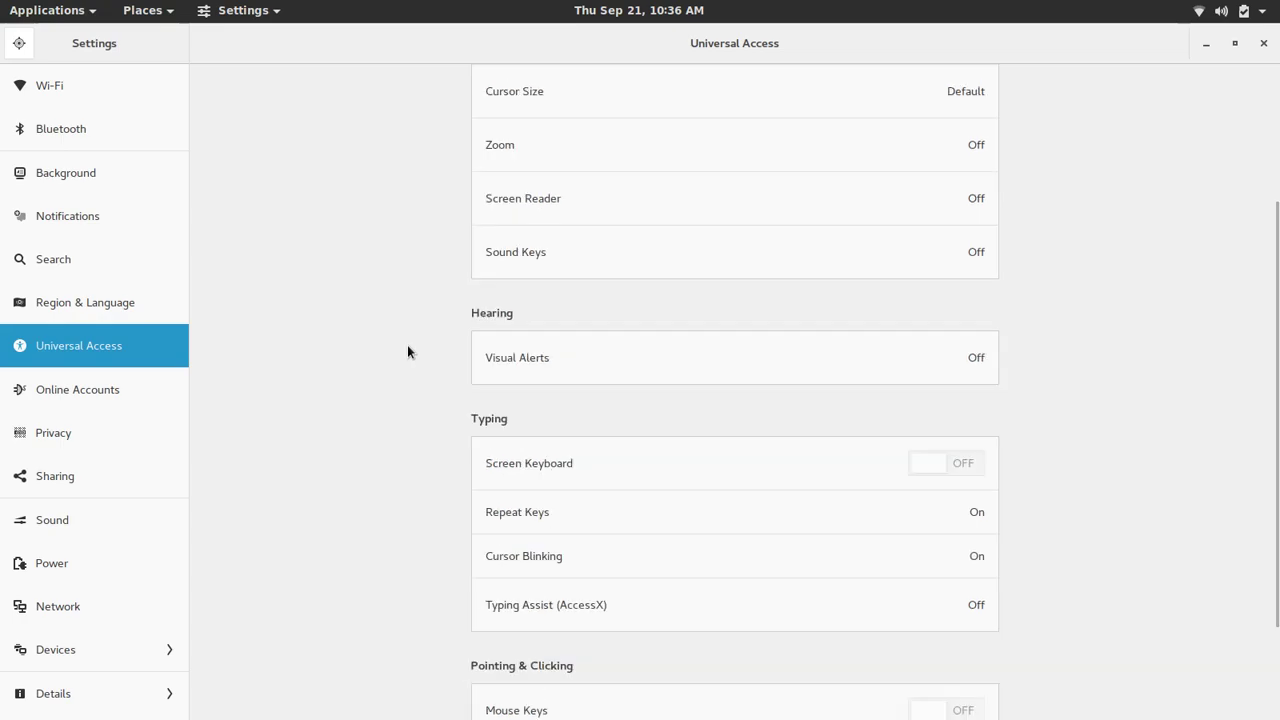
Look over the Online Accounts and Privacy panels, then show the Sharing panel
left_click(47, 392)
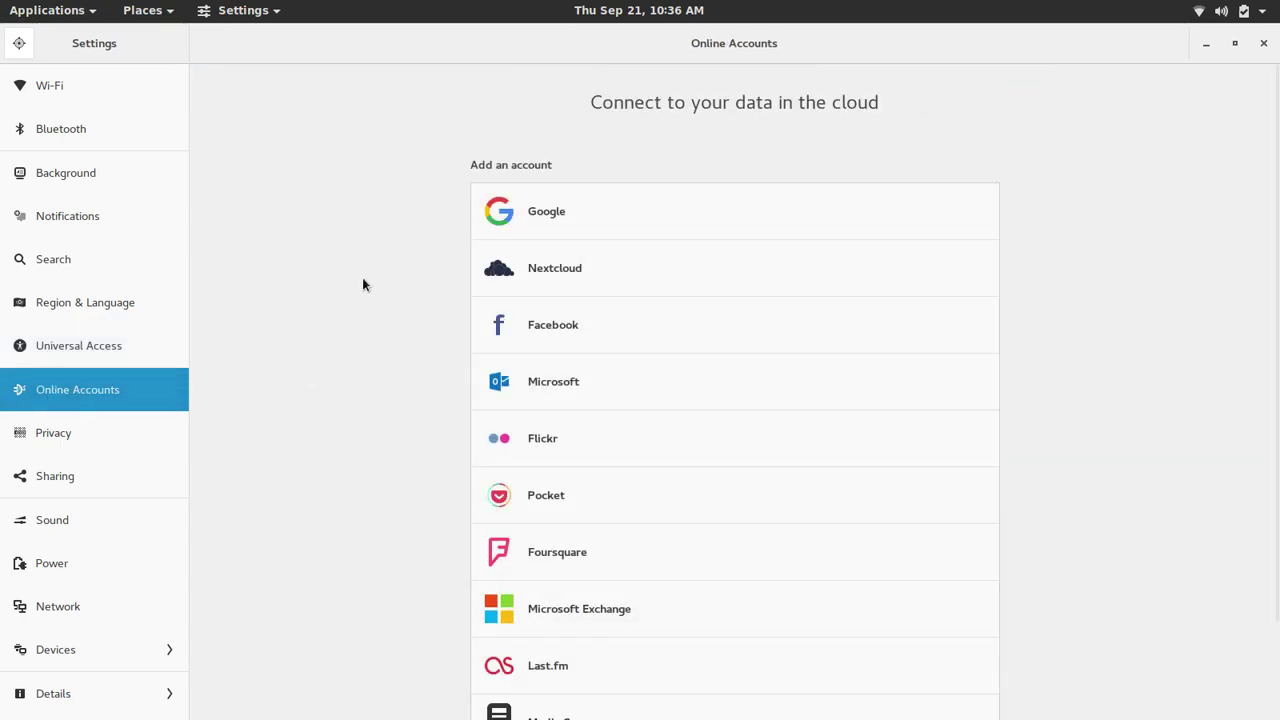
scroll(415, 252, "down", 2)
scroll(415, 252, "up", 2)
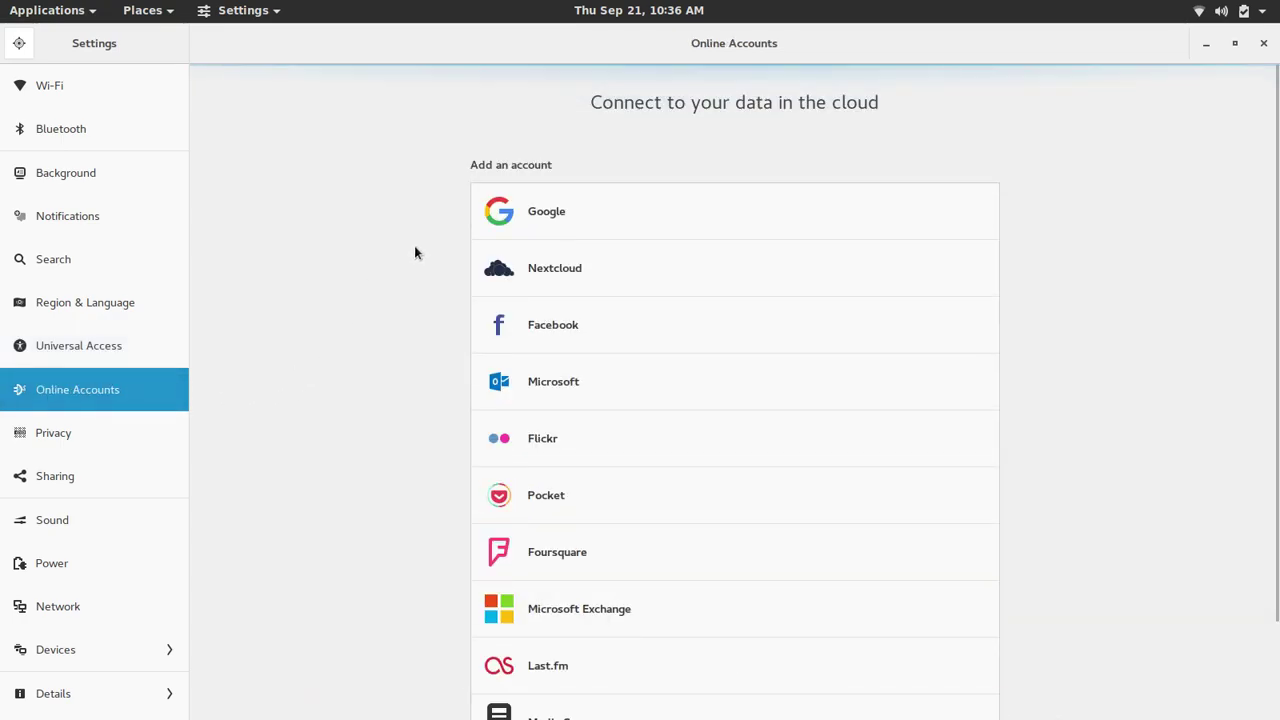
left_click(88, 432)
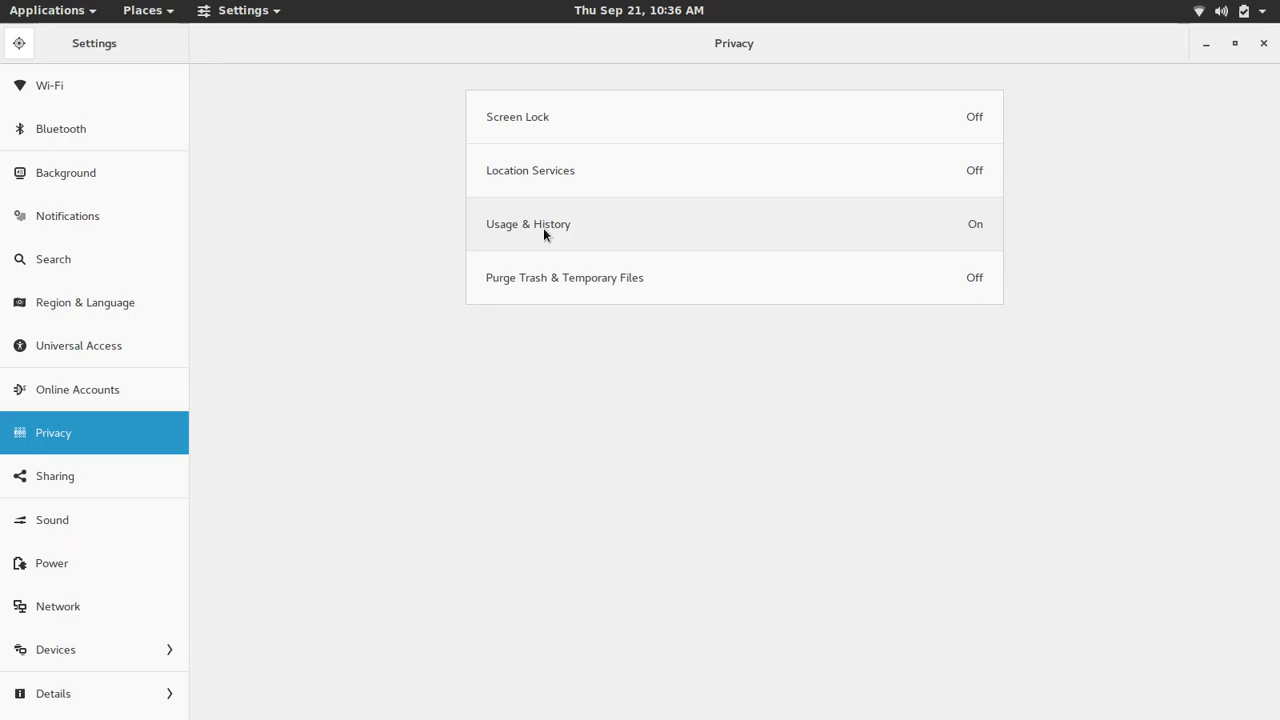
left_click(65, 479)
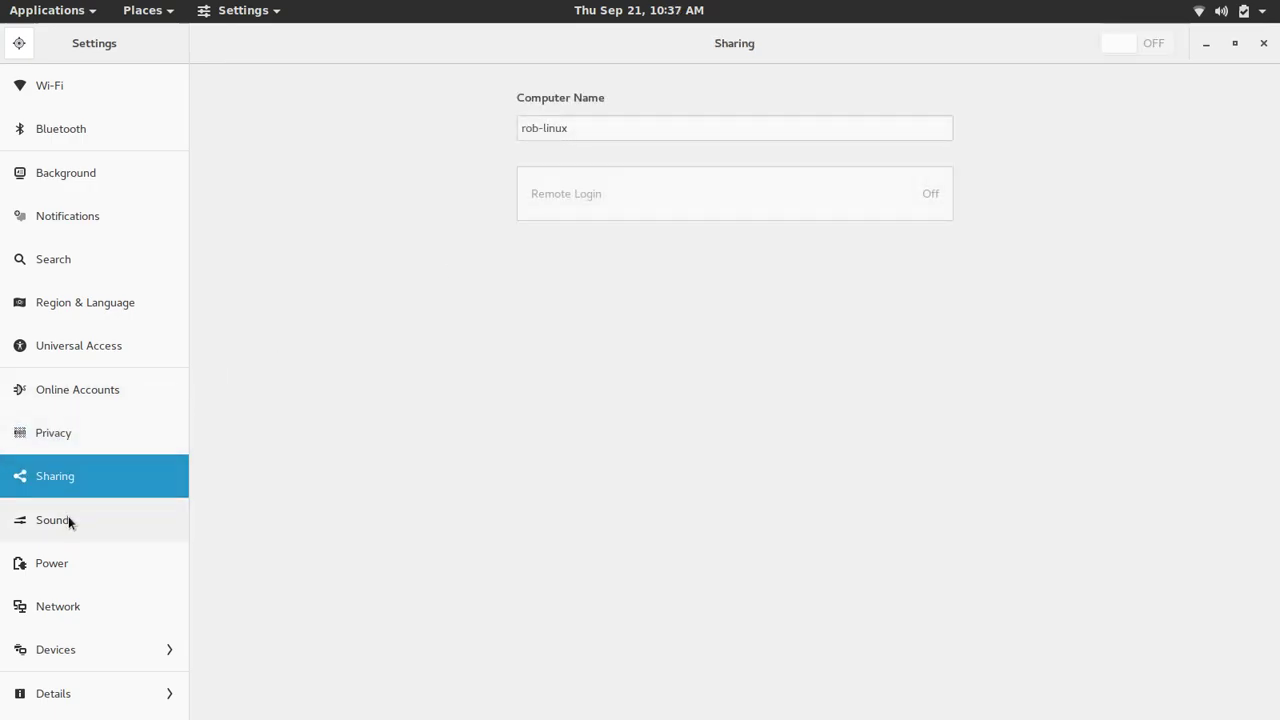
View the Sound panel's Input and Output devices
left_click(68, 516)
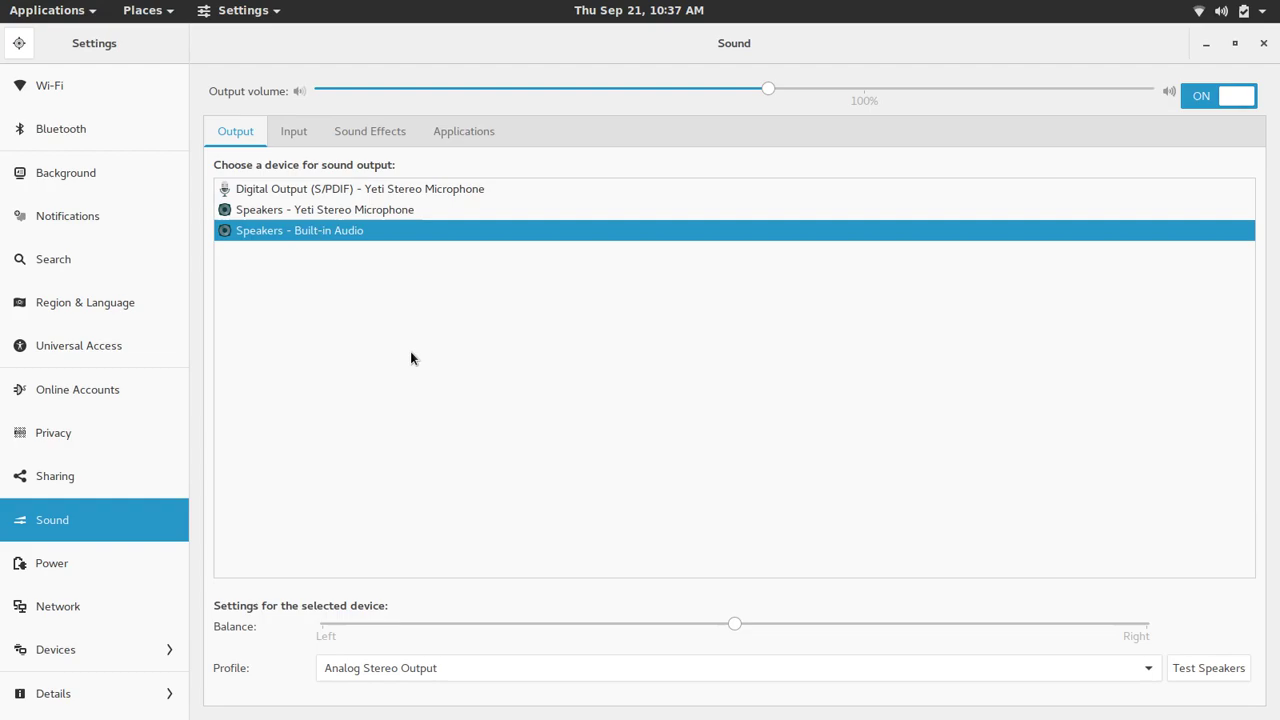
left_click(294, 132)
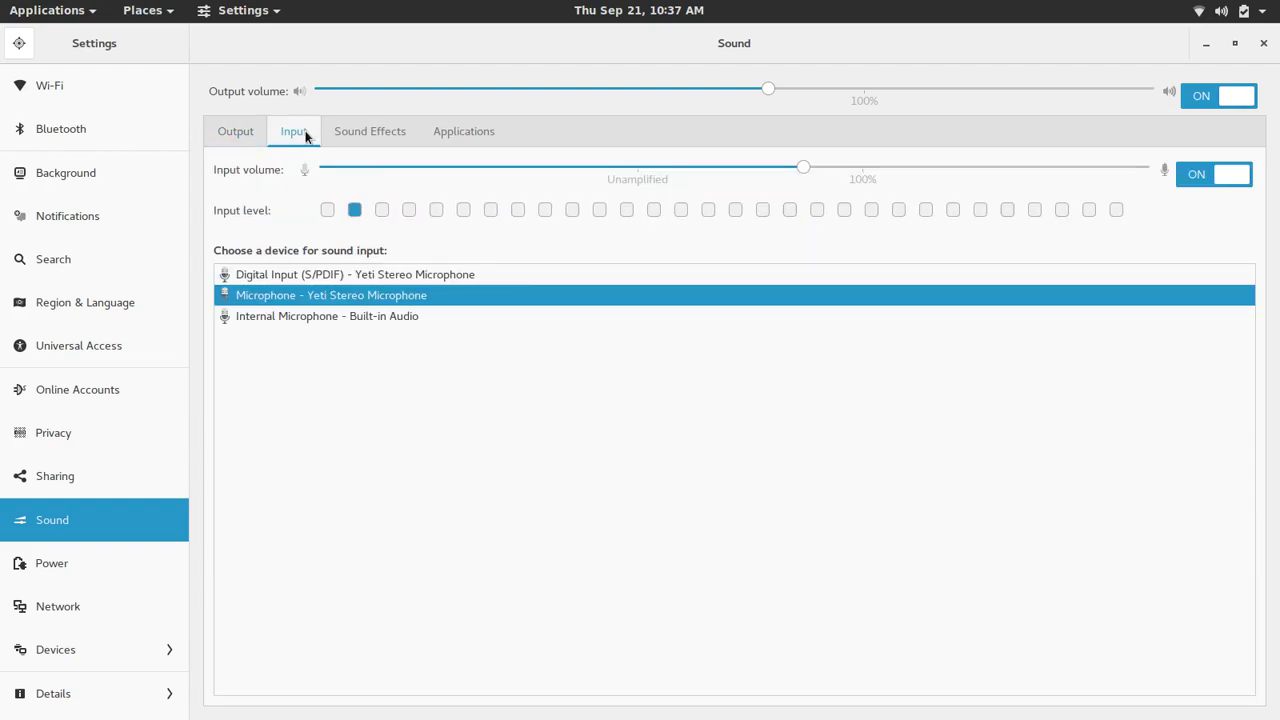
left_click(242, 131)
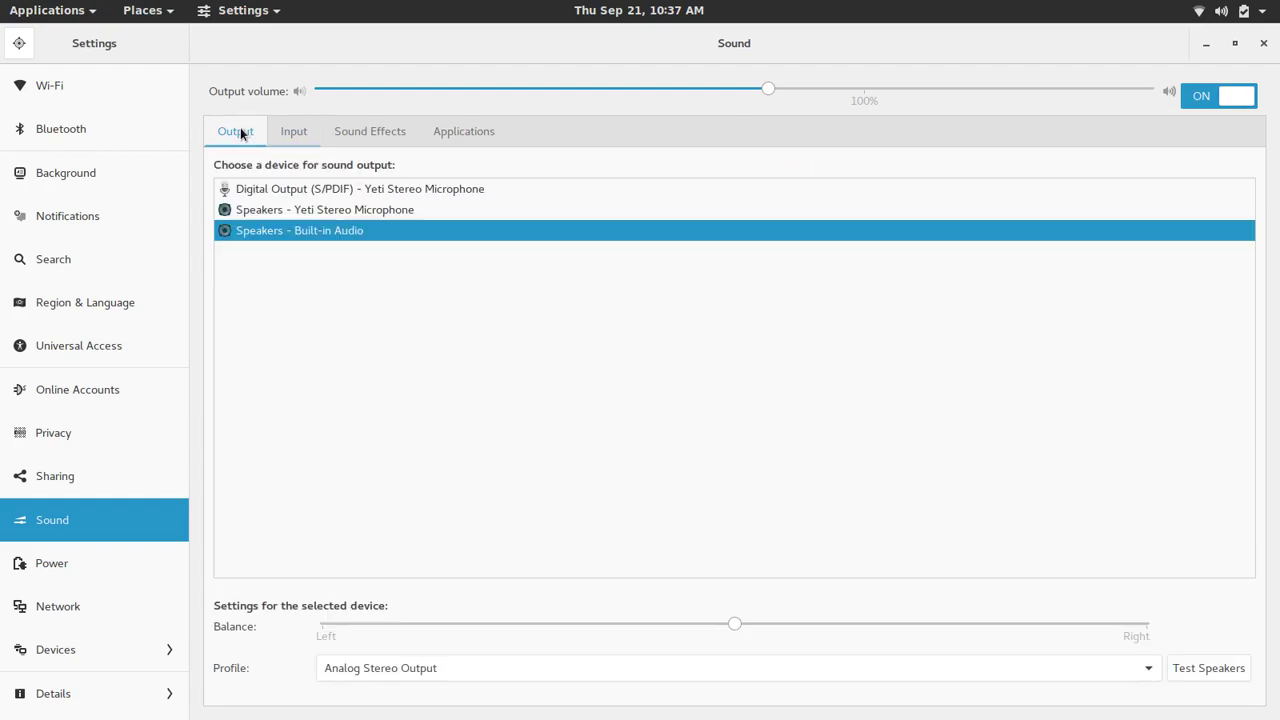
Scroll through the Power settings, then show the Network panel with VPN and proxy off
left_click(84, 563)
scroll(389, 146, "down", 2)
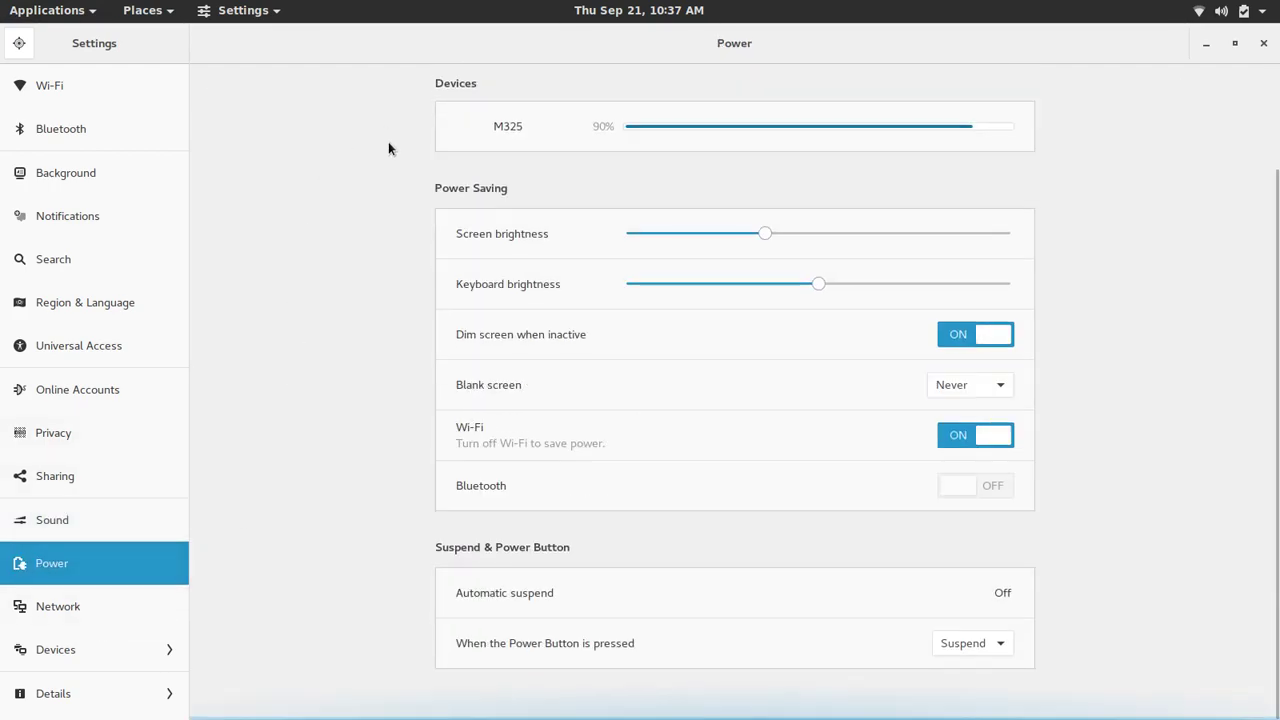
scroll(389, 146, "up", 2)
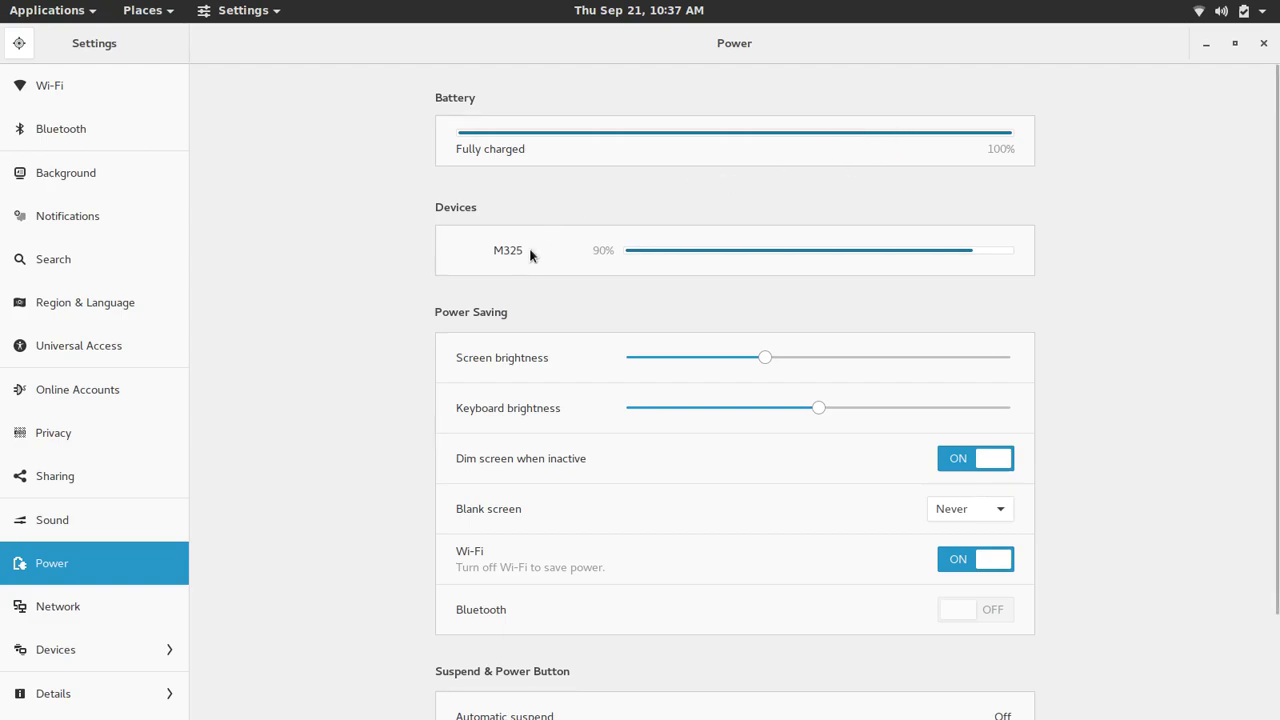
scroll(394, 343, "down", 2)
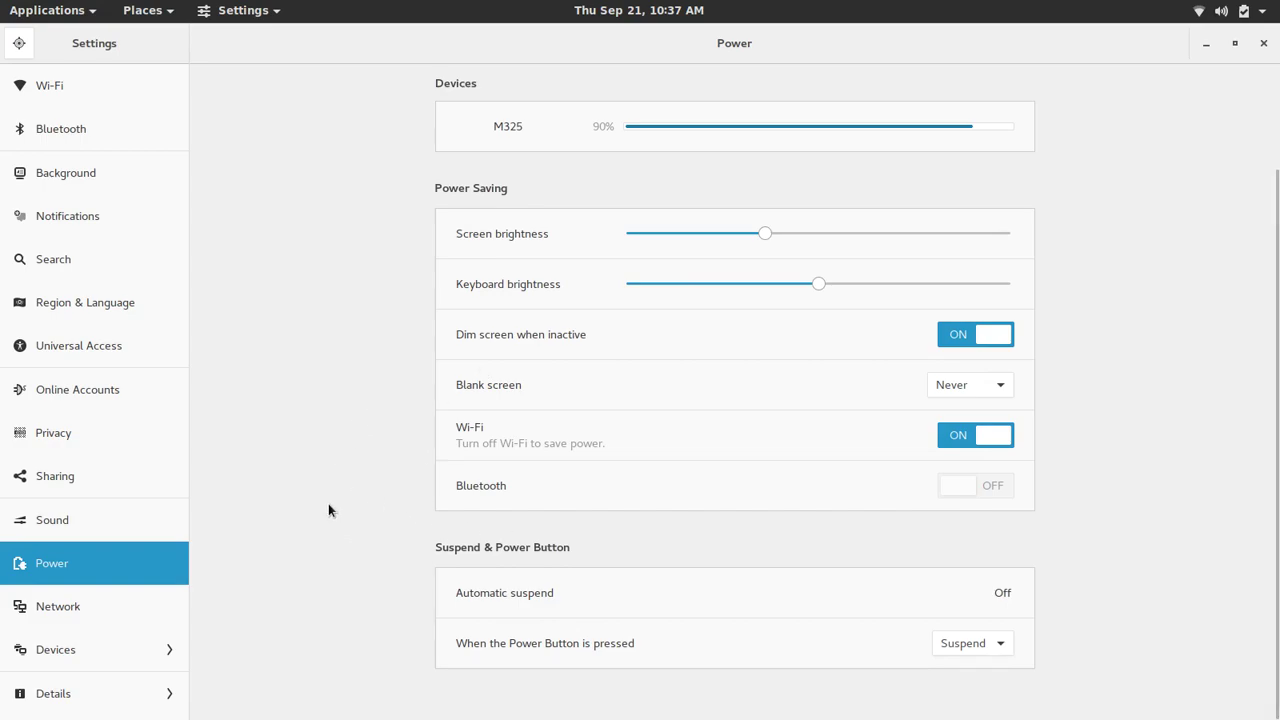
left_click(84, 614)
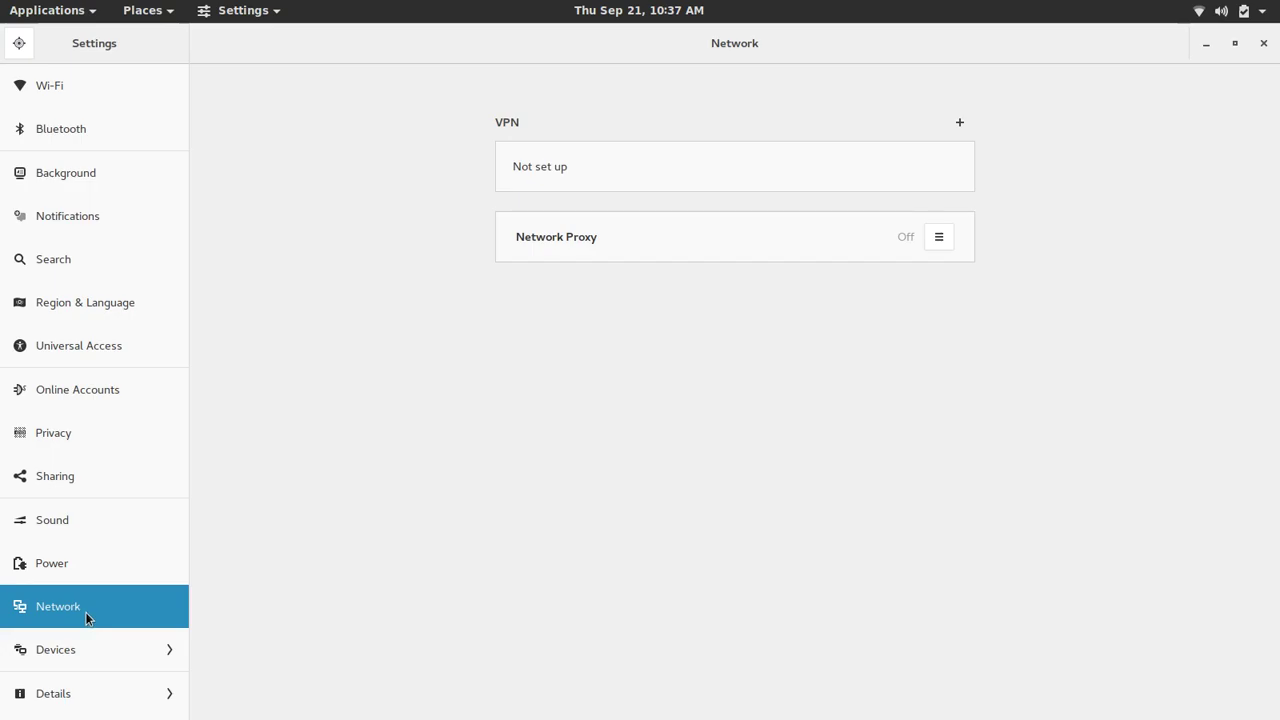
Open the Devices section at Printers and scroll through the Keyboard shortcuts list
left_click(123, 656)
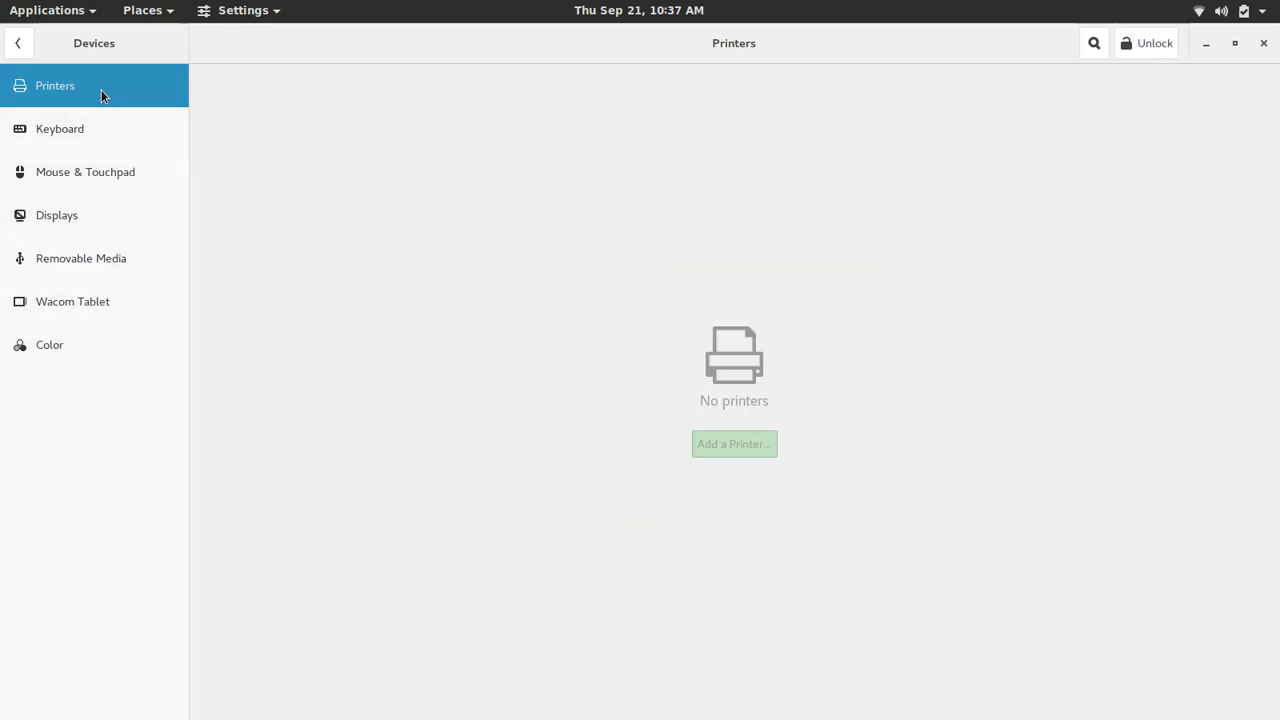
left_click(98, 130)
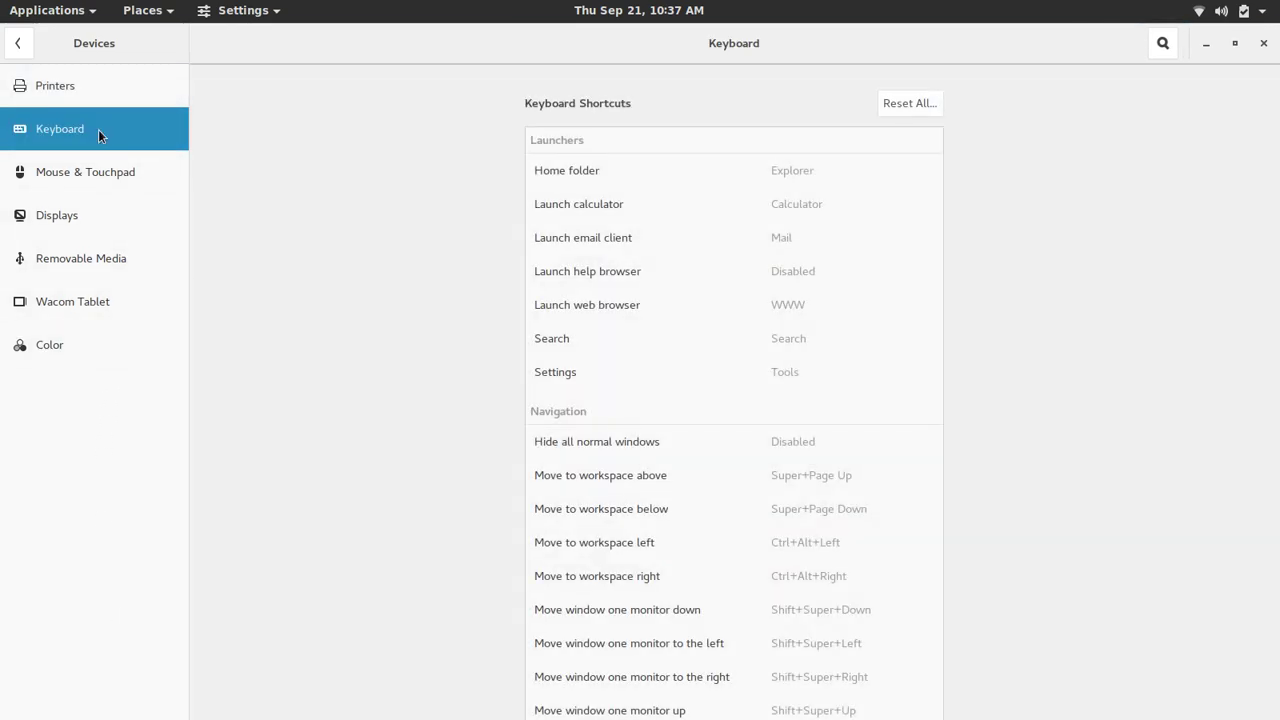
scroll(508, 160, "down", 10)
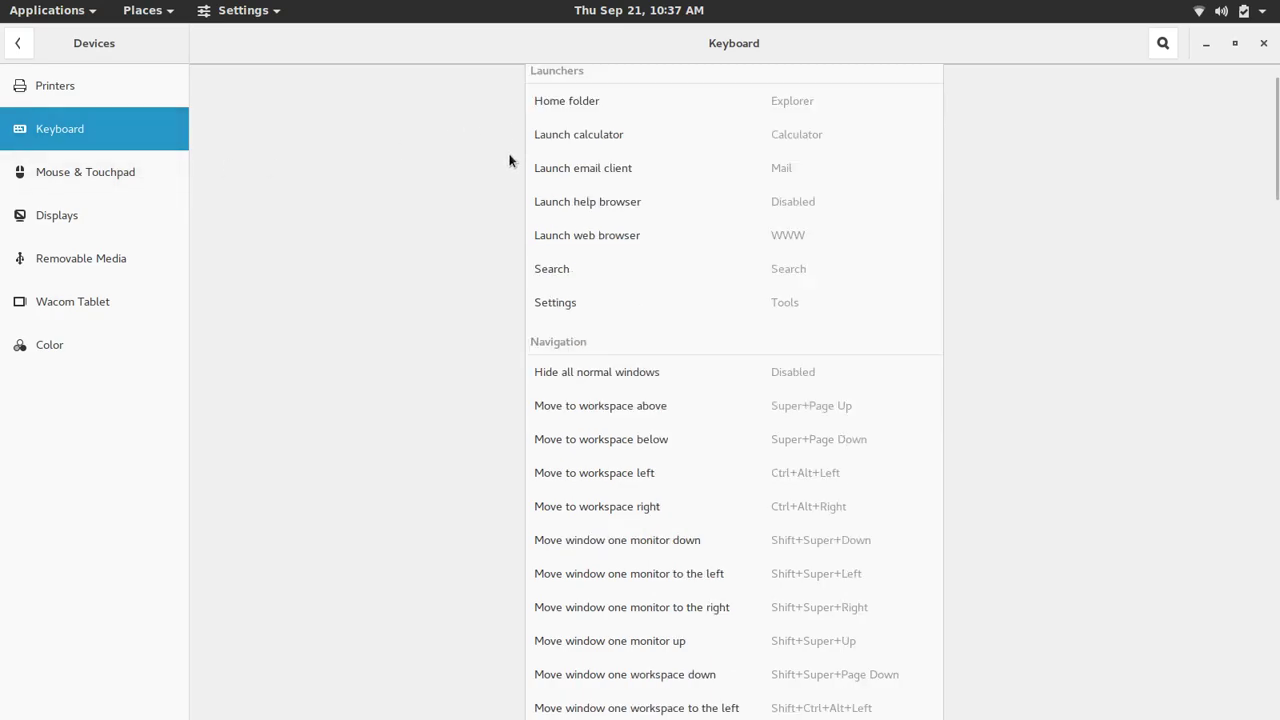
scroll(509, 160, "down", 6)
scroll(509, 160, "up", 8)
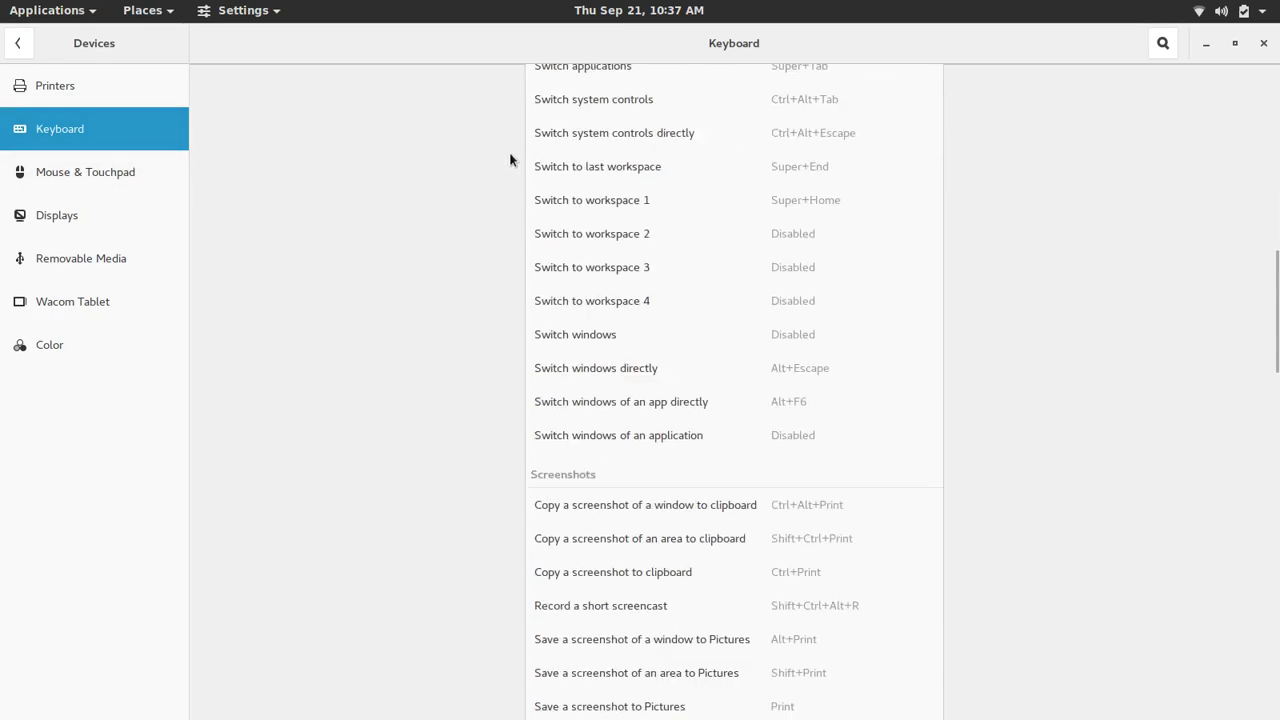
scroll(509, 160, "up", 8)
scroll(509, 160, "down", 20)
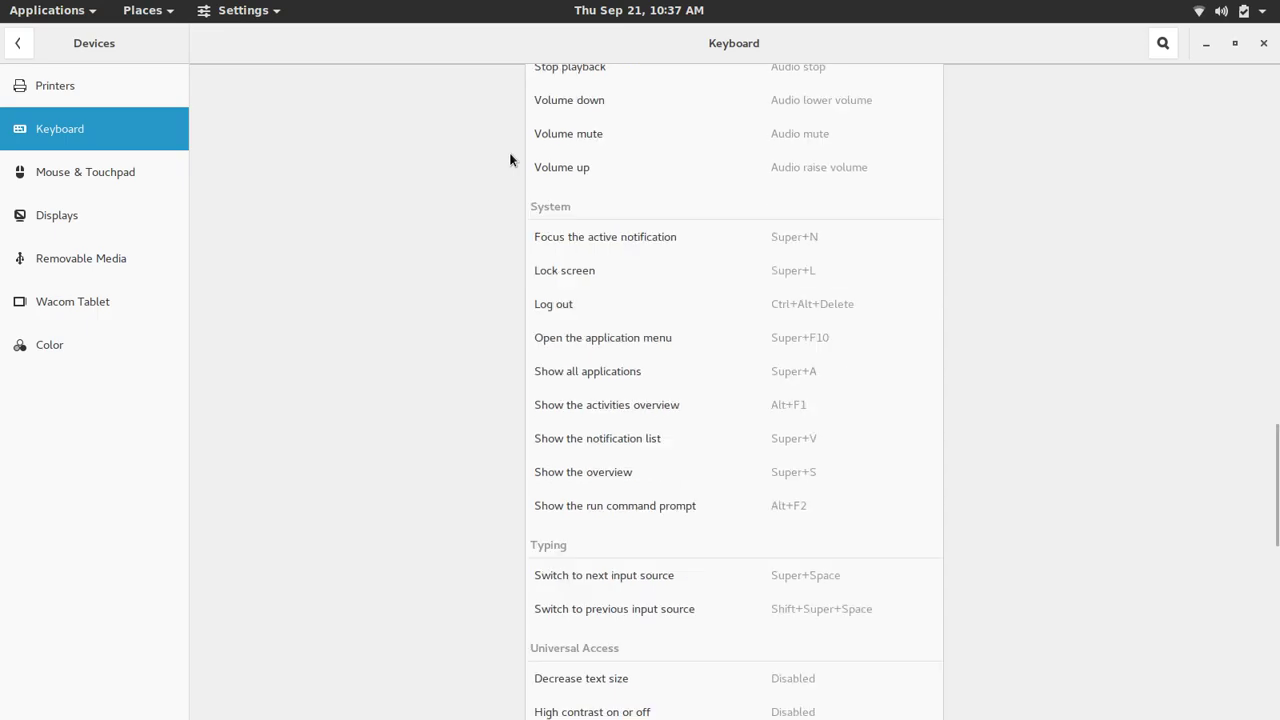
scroll(509, 157, "up", 20)
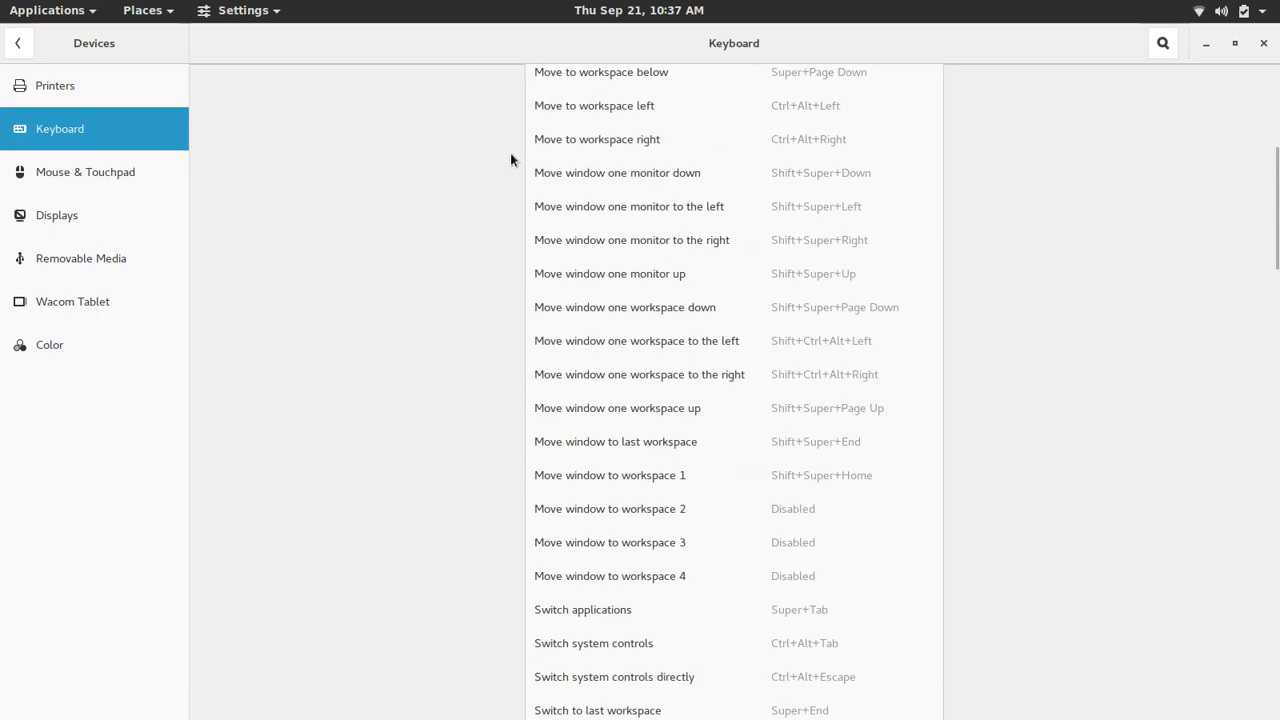
Browse Mouse & Touchpad, Displays, Removable Media and Color, then return to the main settings list
left_click(73, 171)
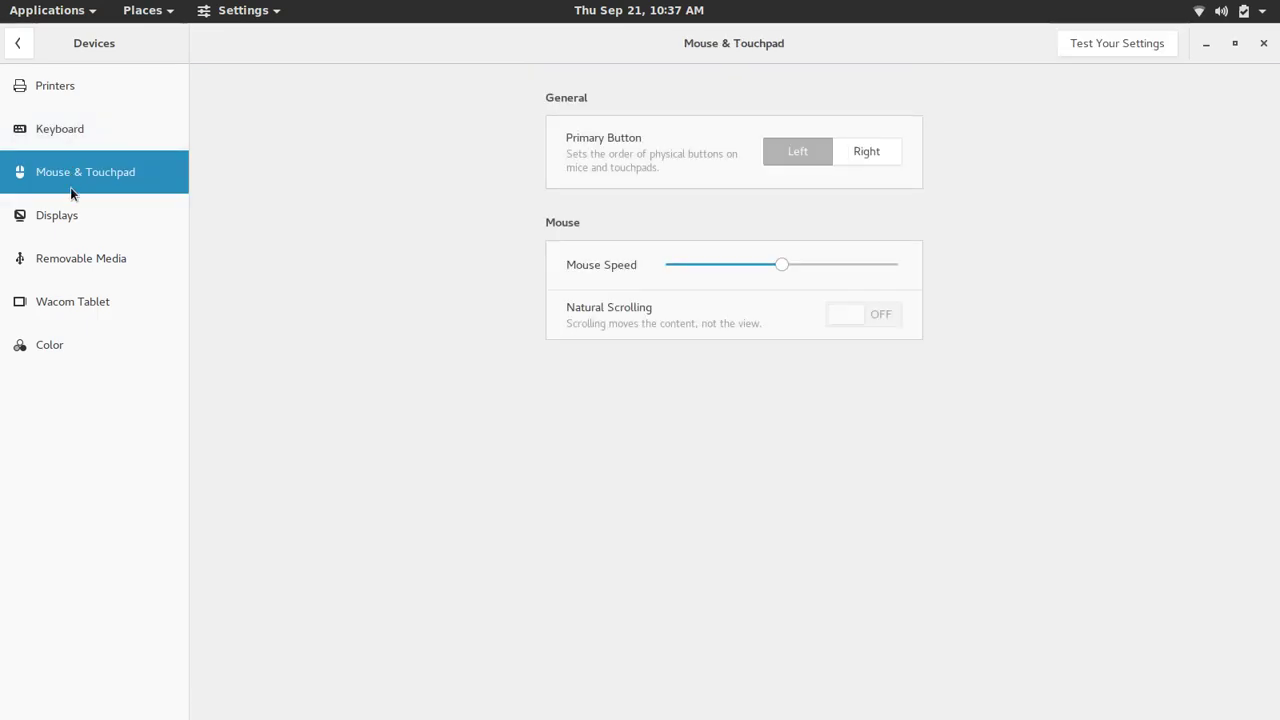
left_click(64, 213)
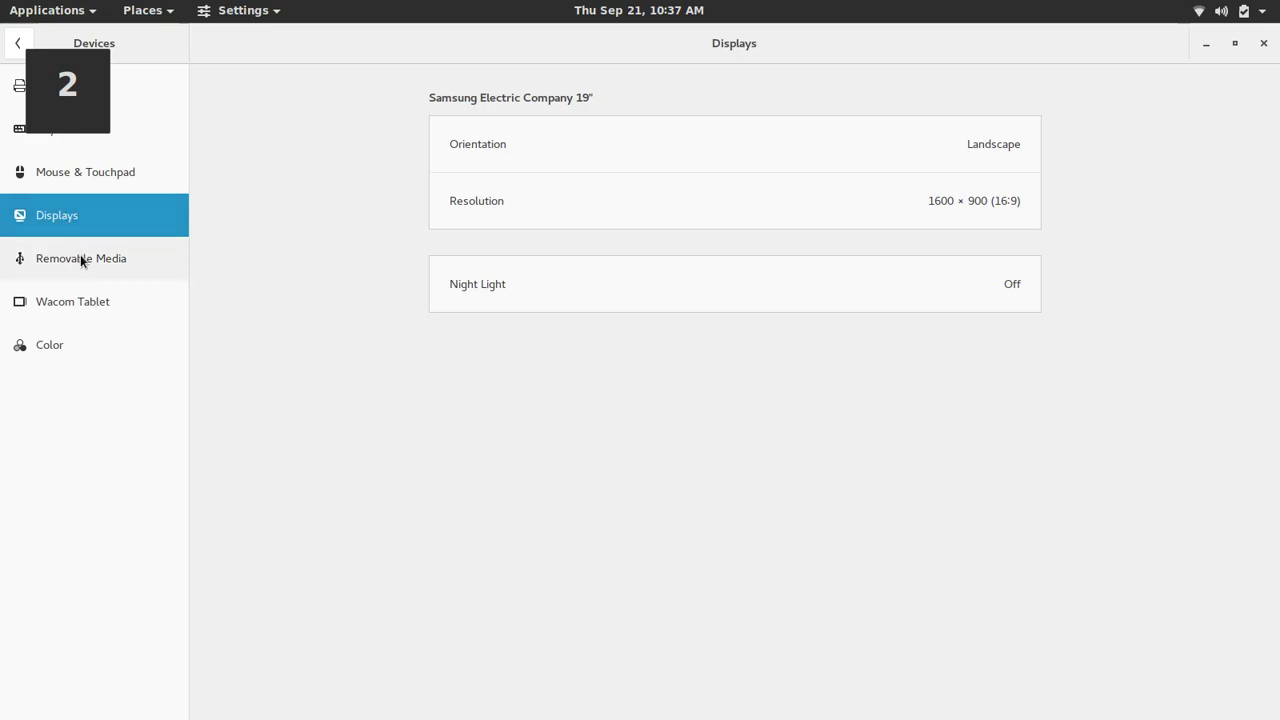
left_click(81, 259)
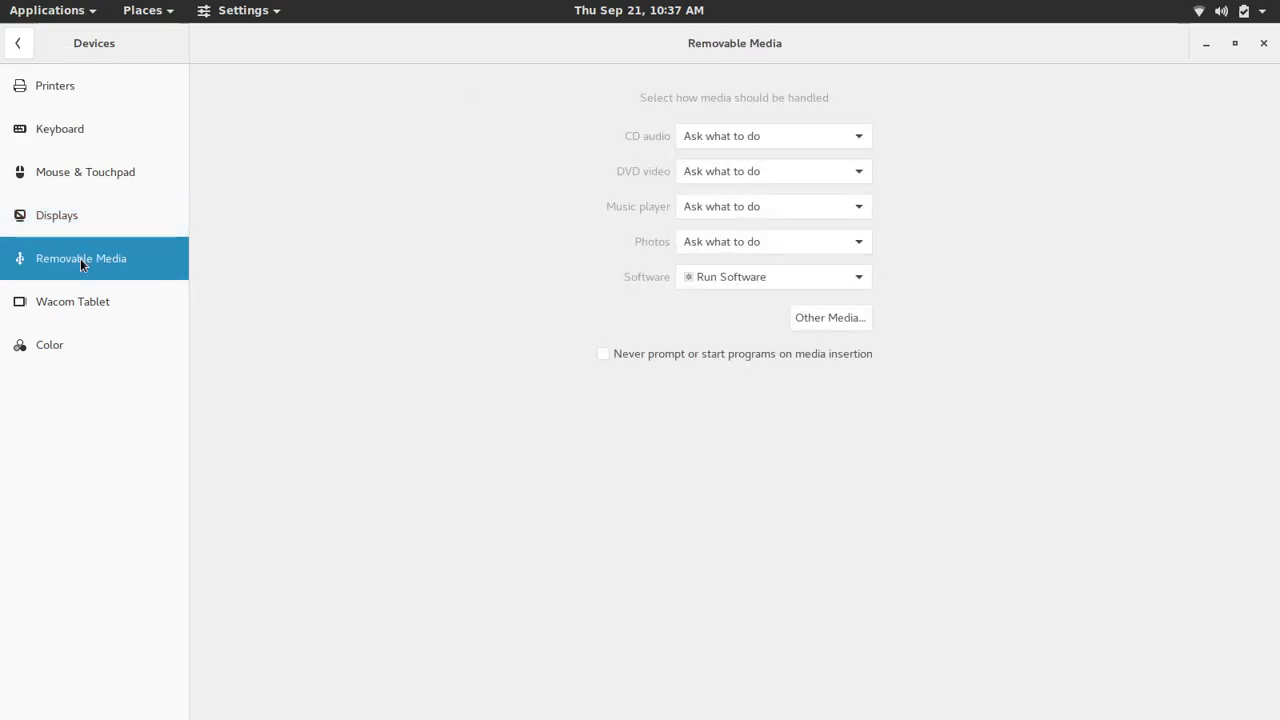
left_click(67, 337)
left_click(17, 43)
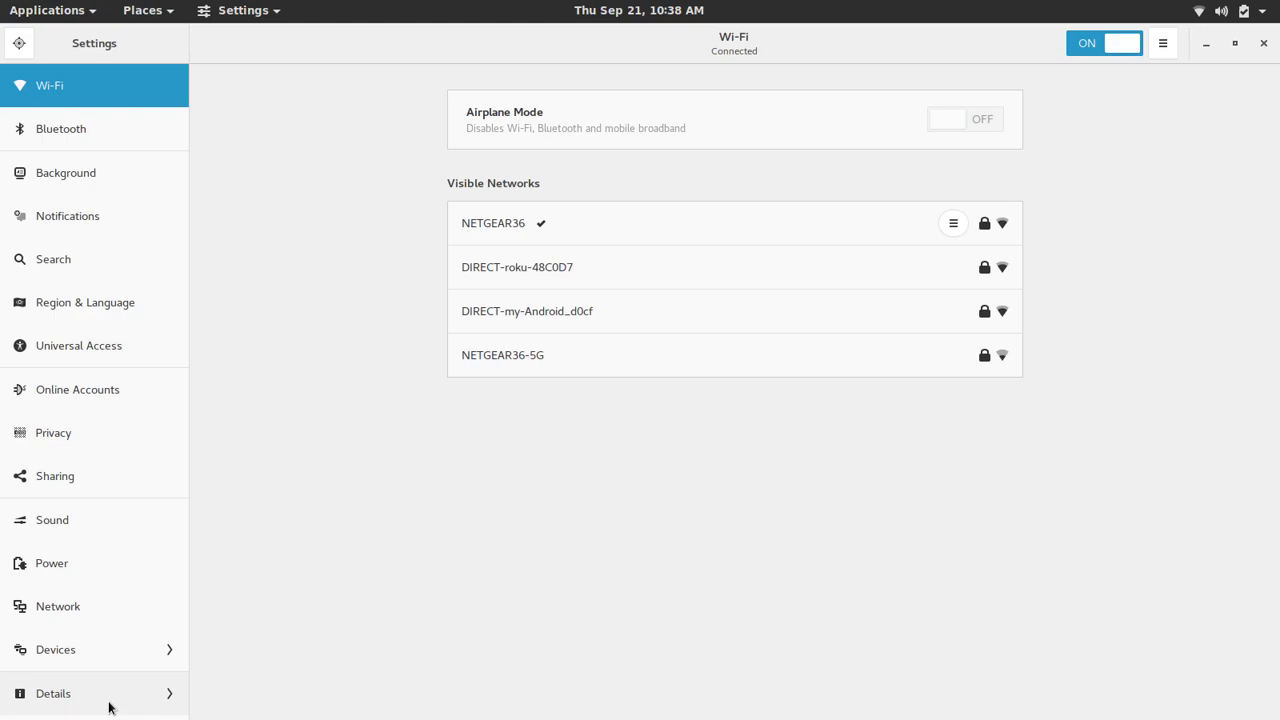
left_click(109, 707)
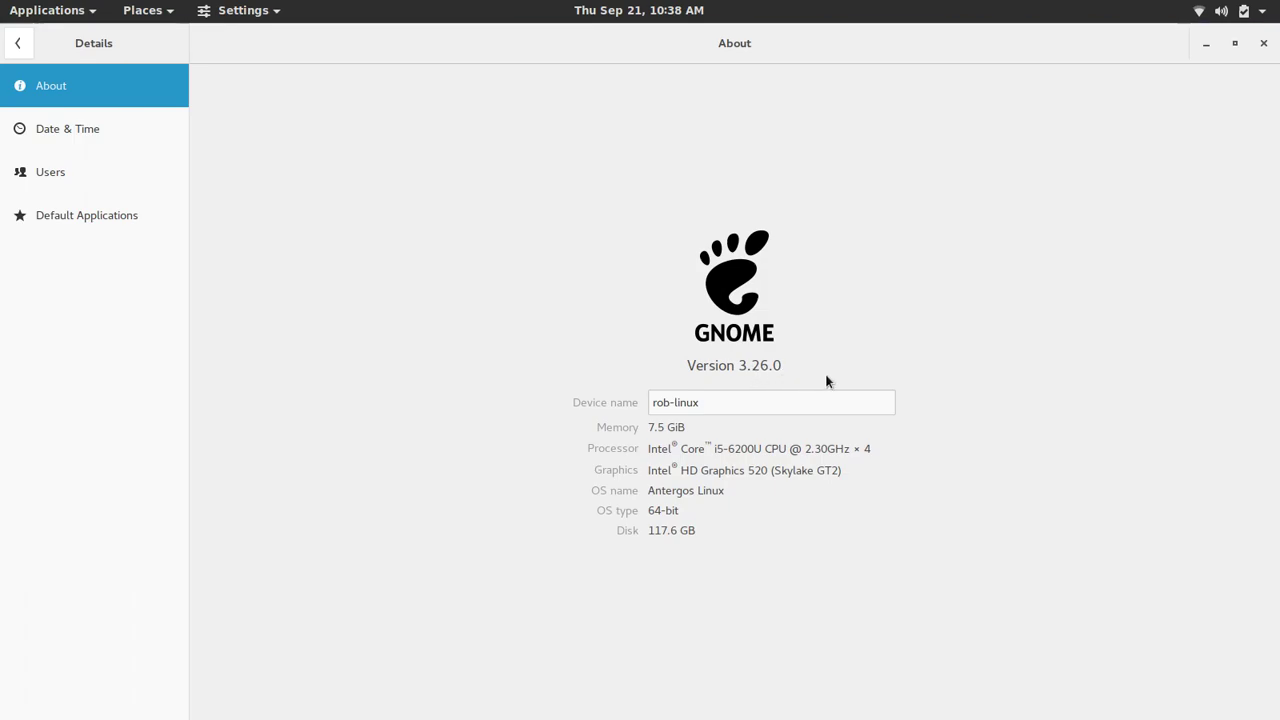
left_click(69, 127)
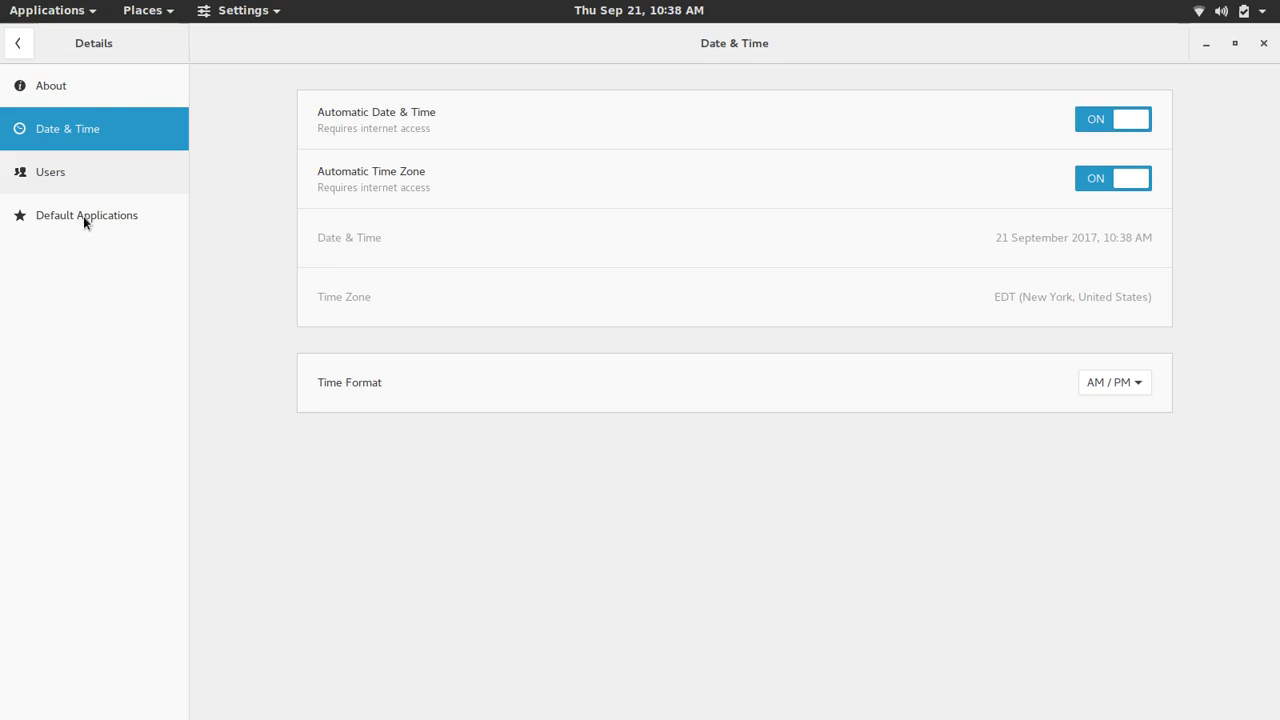
left_click(18, 44)
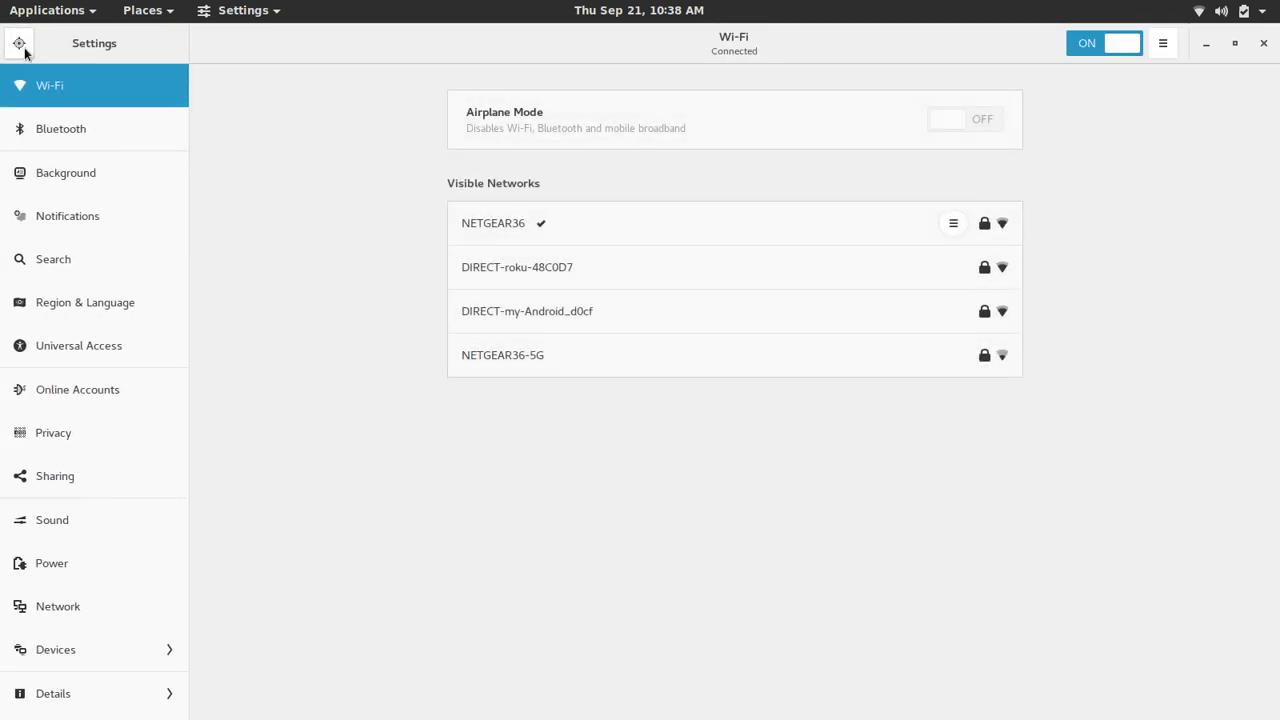
Close the Settings window to reveal the empty desktop and dock
left_click(1263, 43)
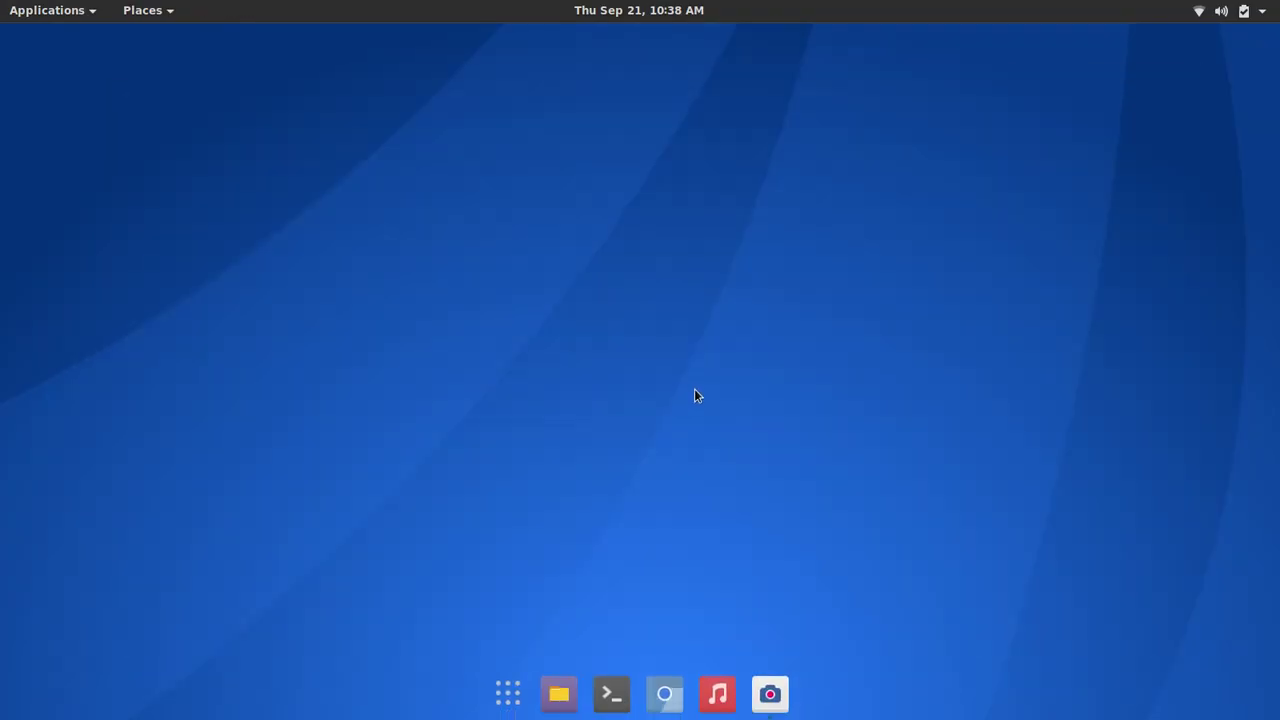